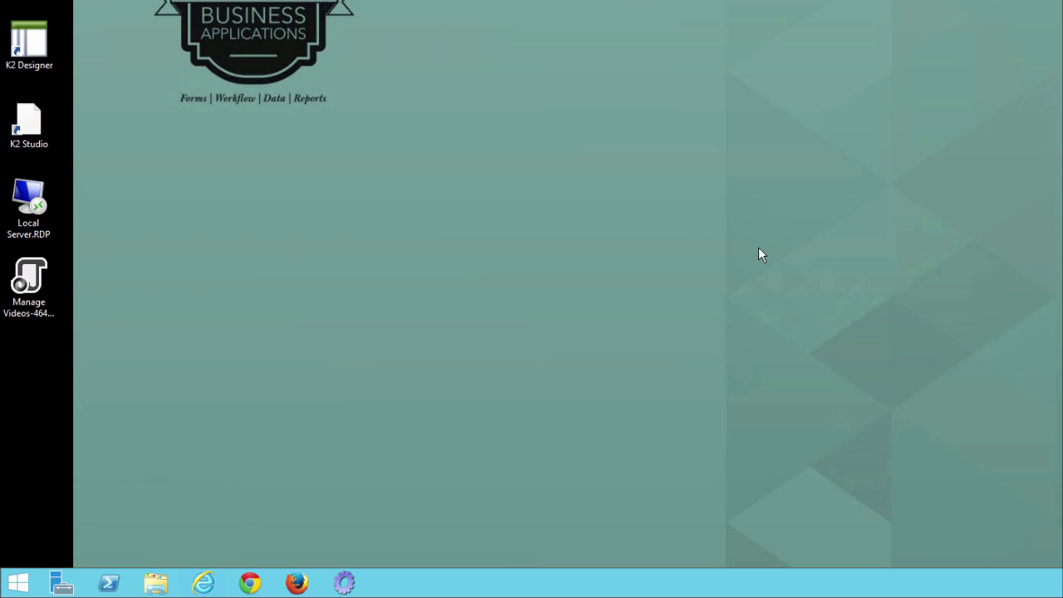
Step: Open K2 blackpearl Workspace from the K2 blackpearl program group
left_click(17, 583)
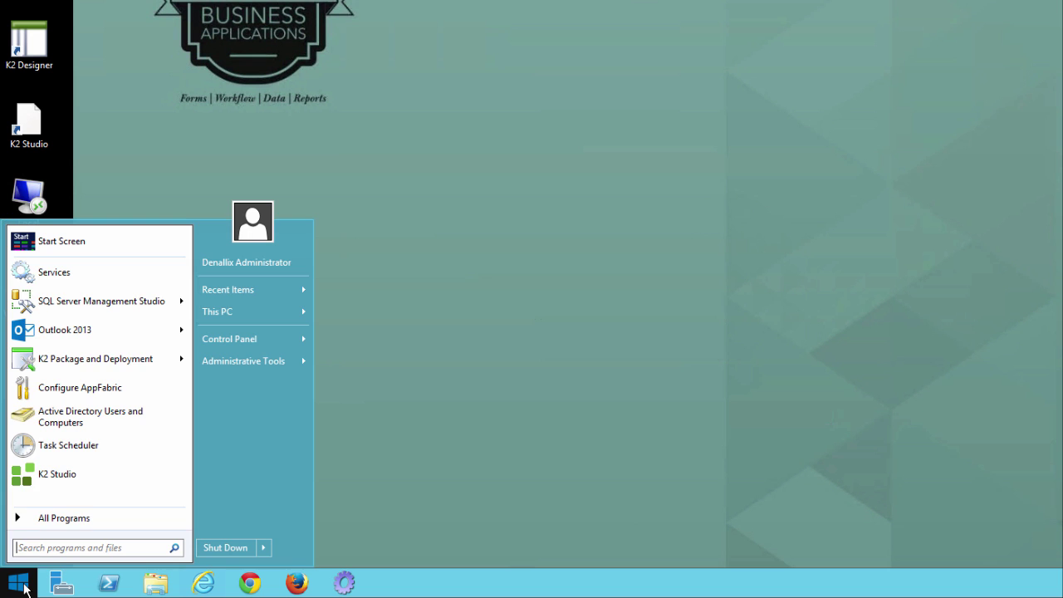
left_click(54, 520)
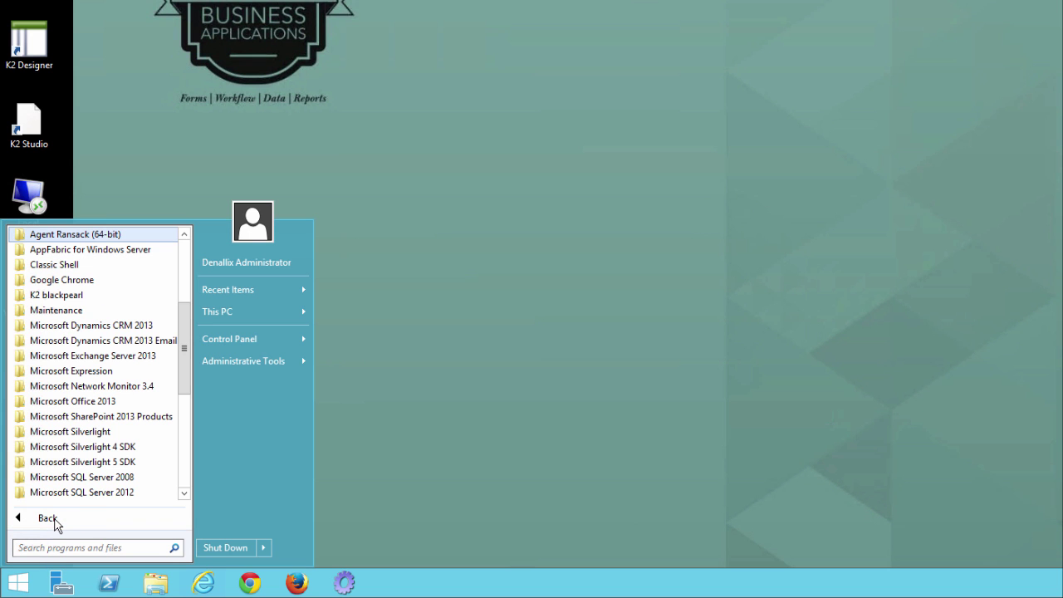
left_click(103, 296)
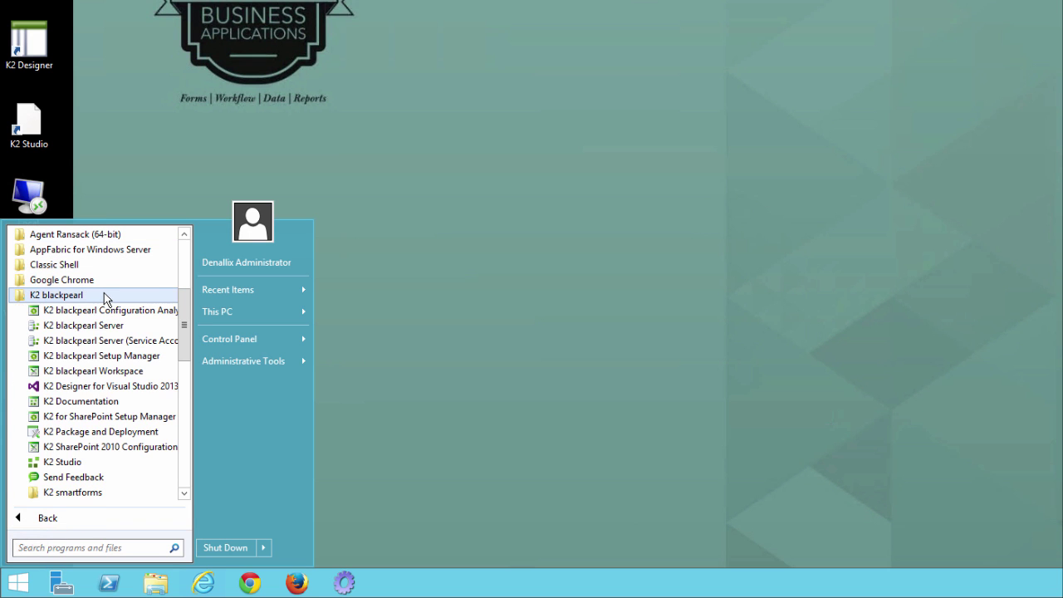
left_click(130, 371)
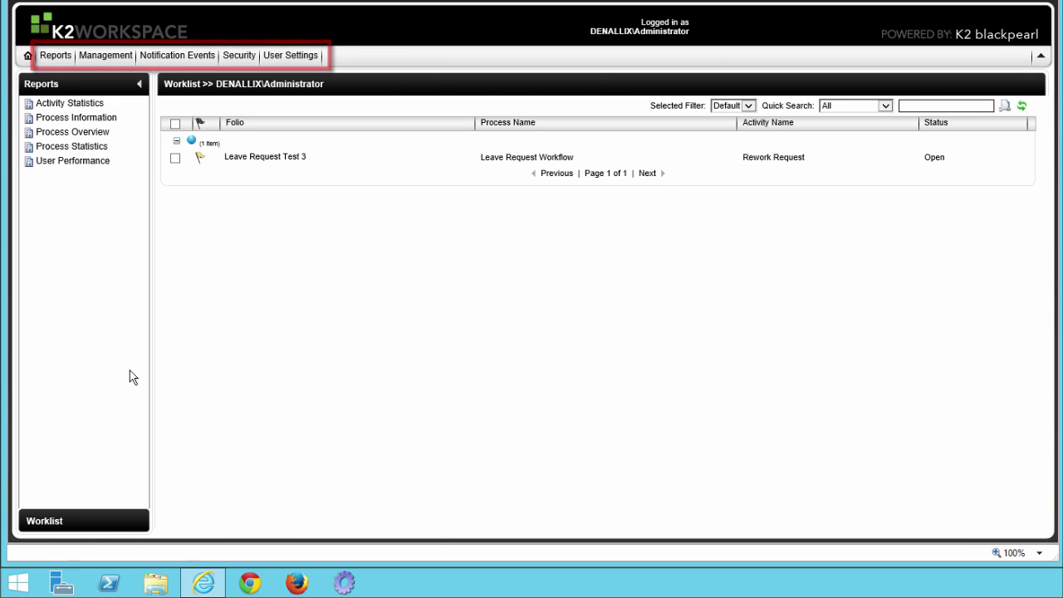
mouse_move(67, 63)
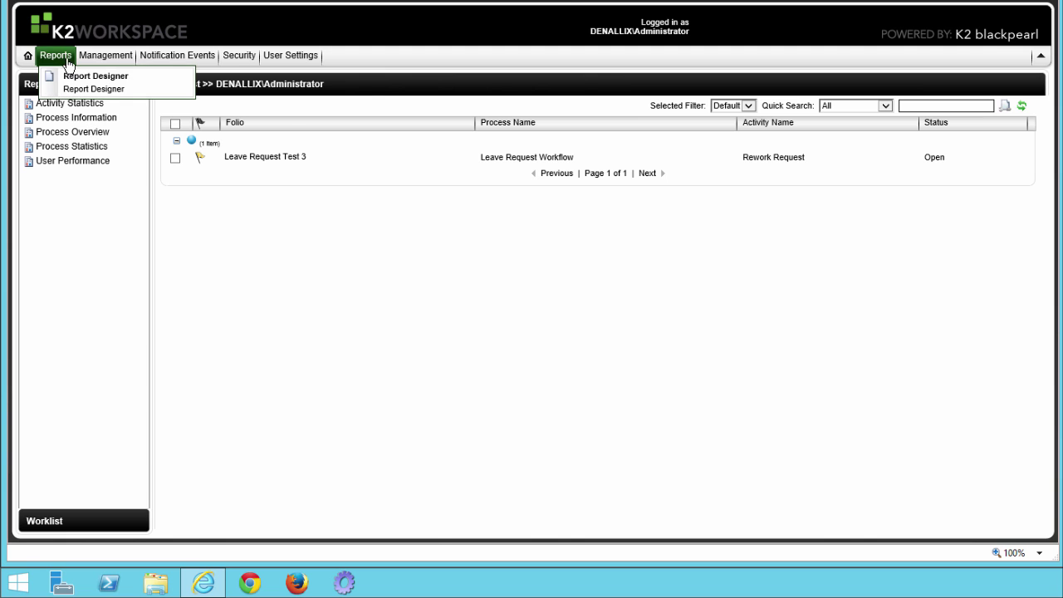
mouse_move(104, 64)
mouse_move(172, 64)
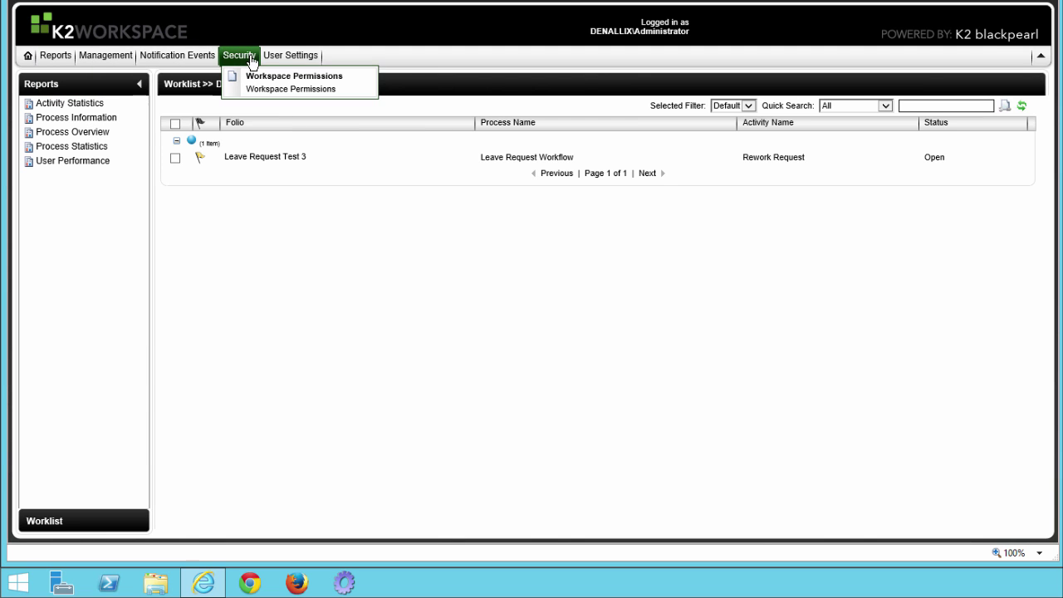
mouse_move(296, 62)
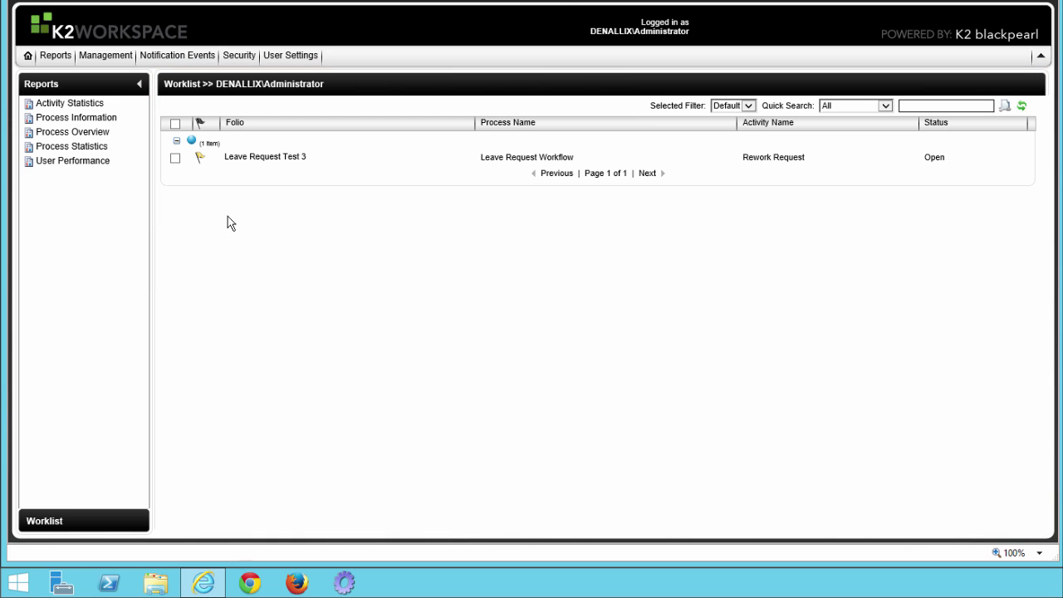
Step: Open the Management Console and expand k2.denallix.com:5555 through Workflow Server, Processes and Workflows to the Leave Request Workflow's items
left_click(110, 56)
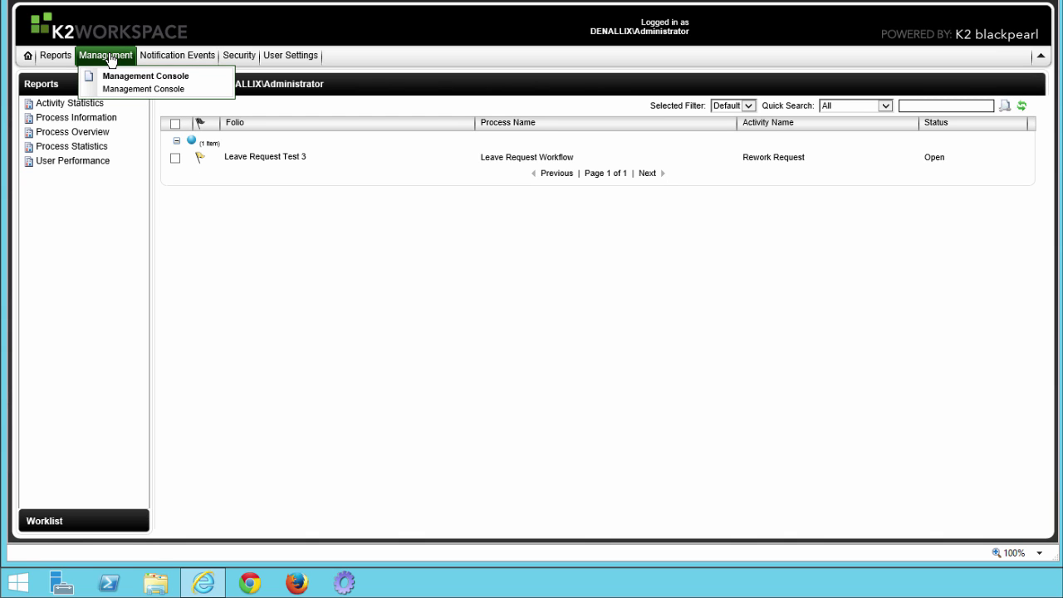
left_click(200, 89)
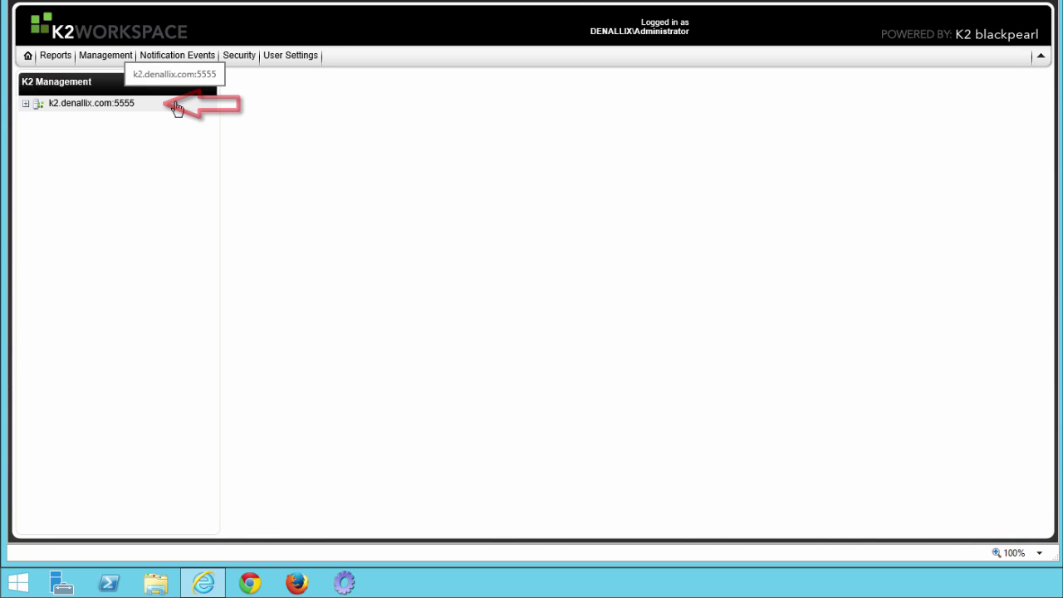
left_click(26, 104)
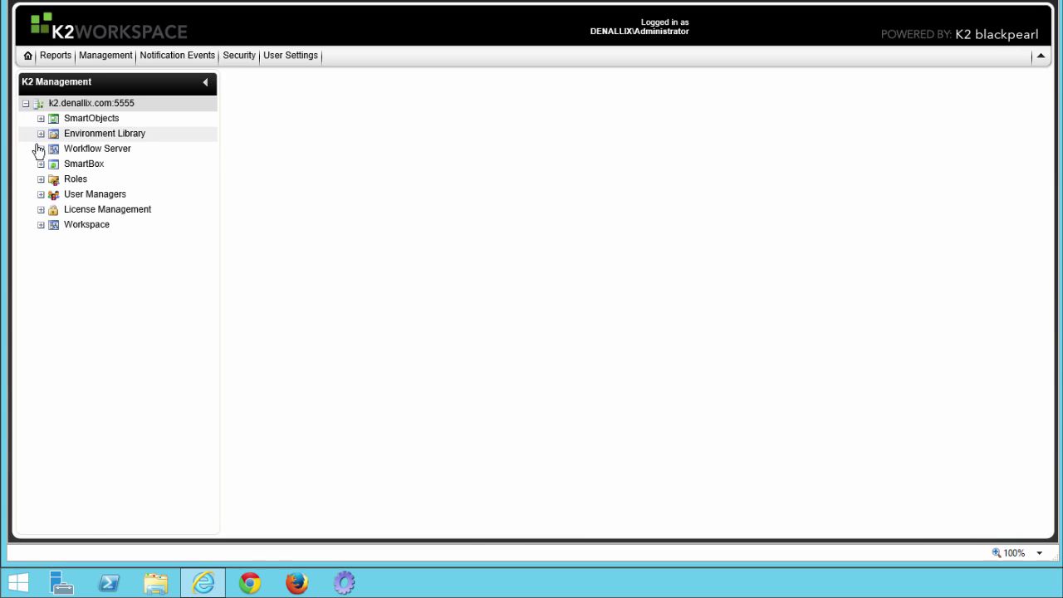
left_click(41, 150)
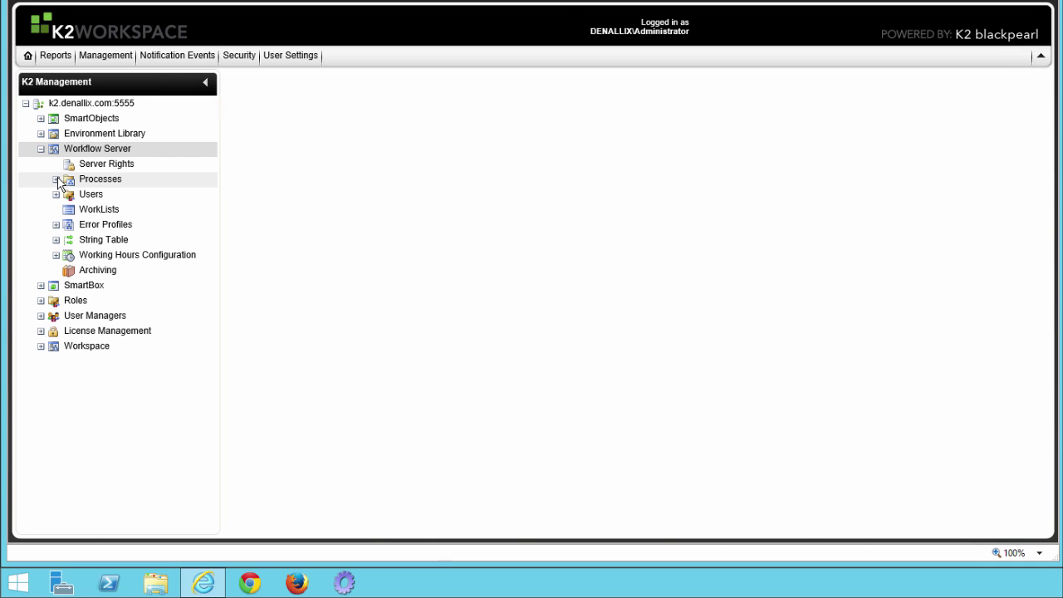
left_click(56, 179)
left_click(71, 195)
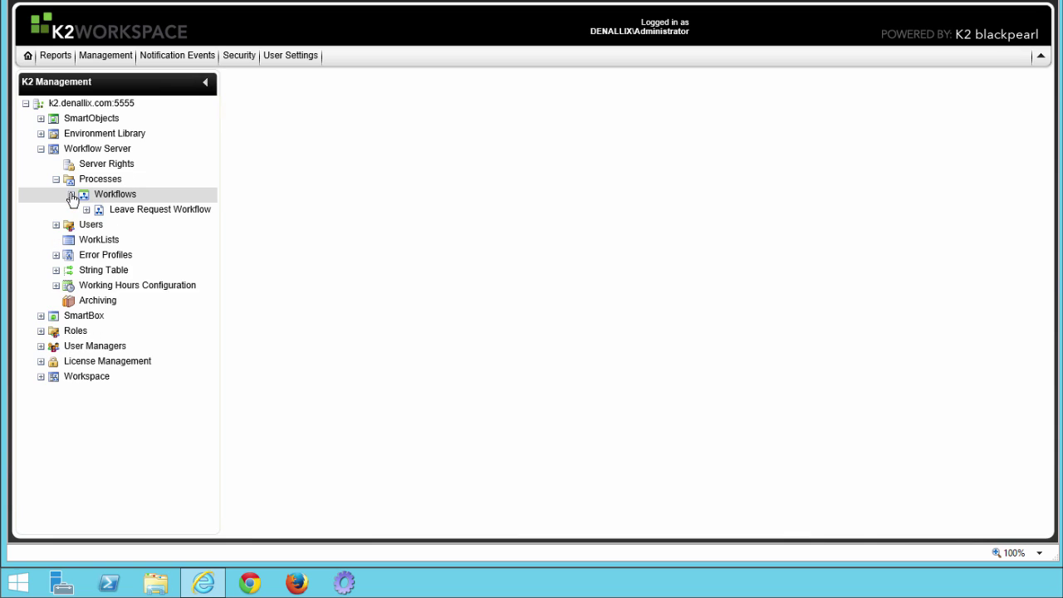
left_click(87, 210)
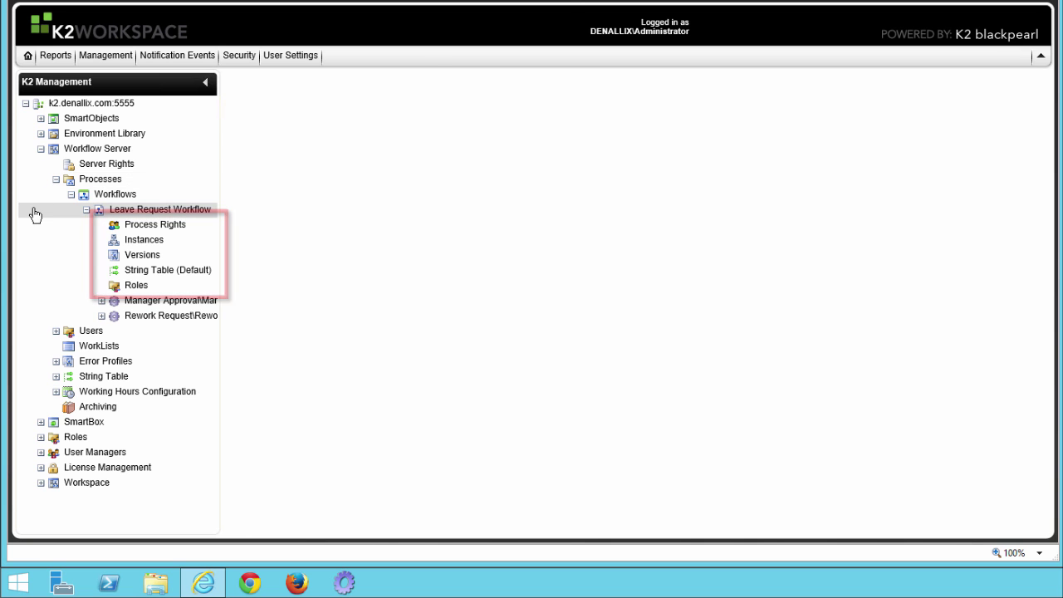
Step: View the Leave Request Workflow's process rights and its instances
left_click(149, 226)
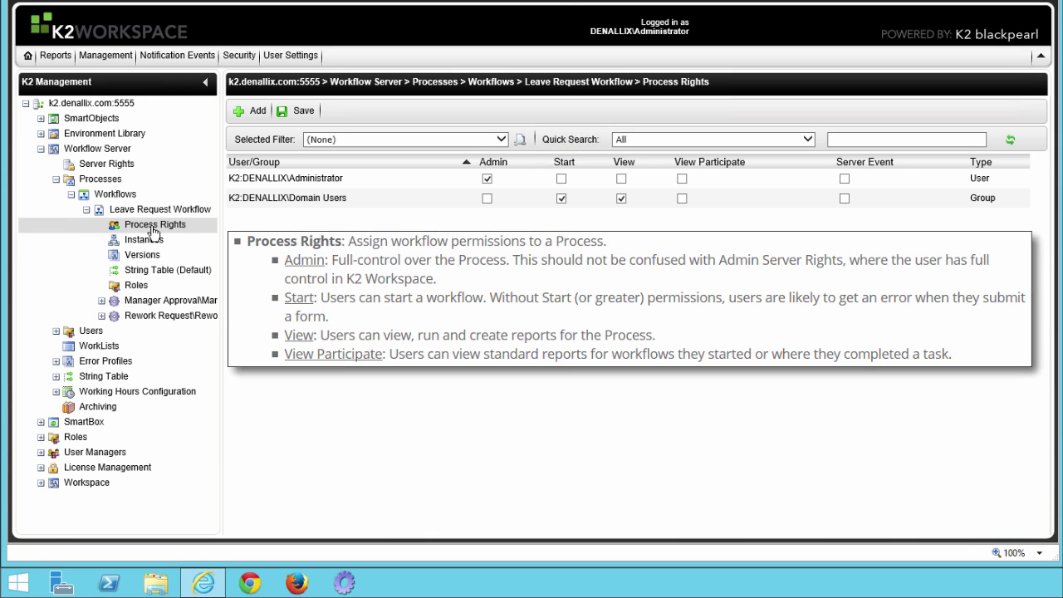
left_click(144, 240)
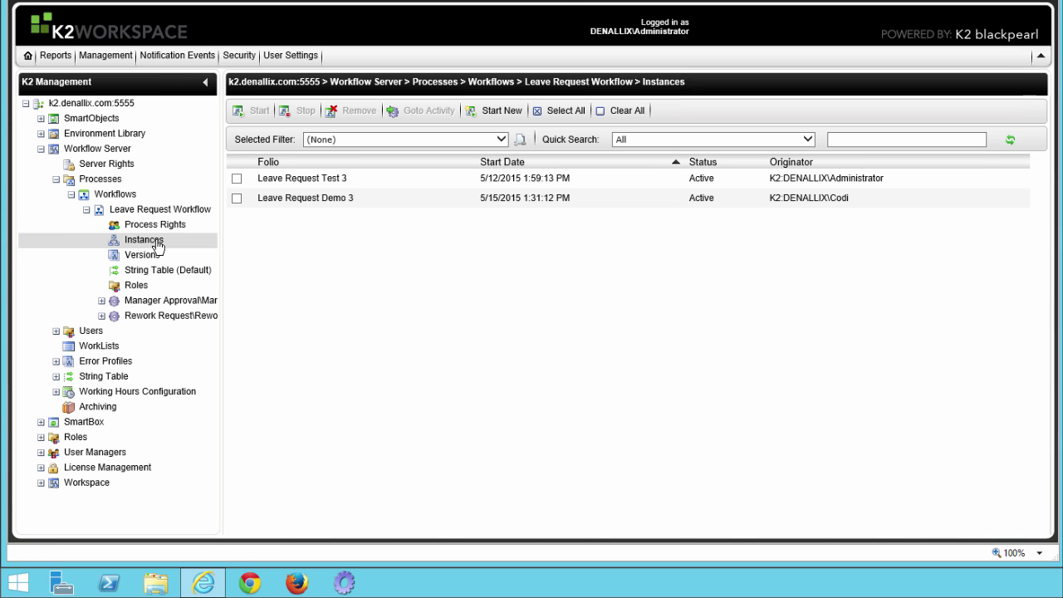
Step: Open the Leave Request Workflow's versions, select version 8 and mark it as the default
left_click(157, 254)
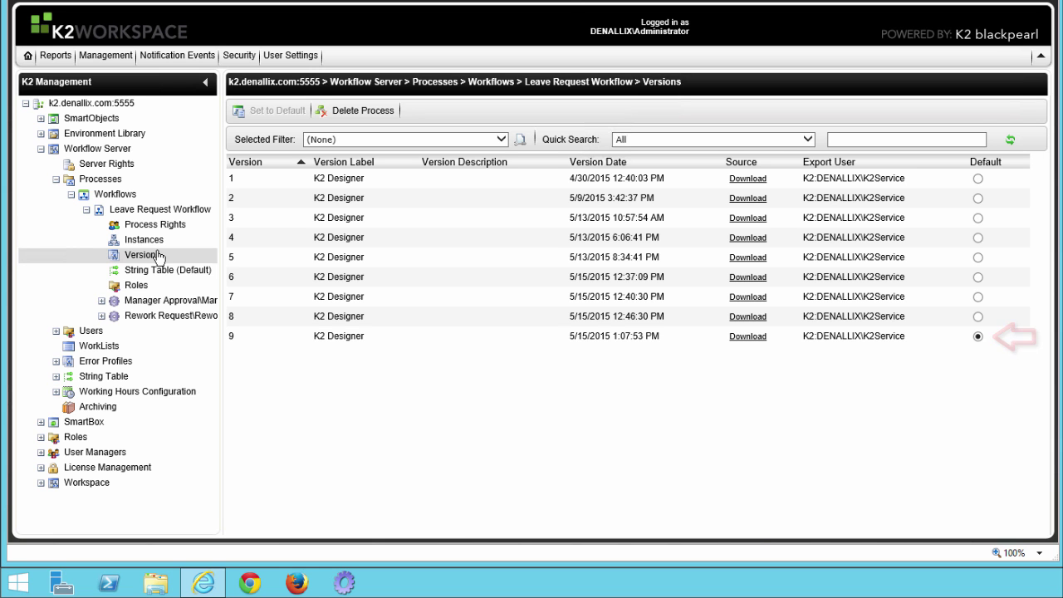
left_click(331, 315)
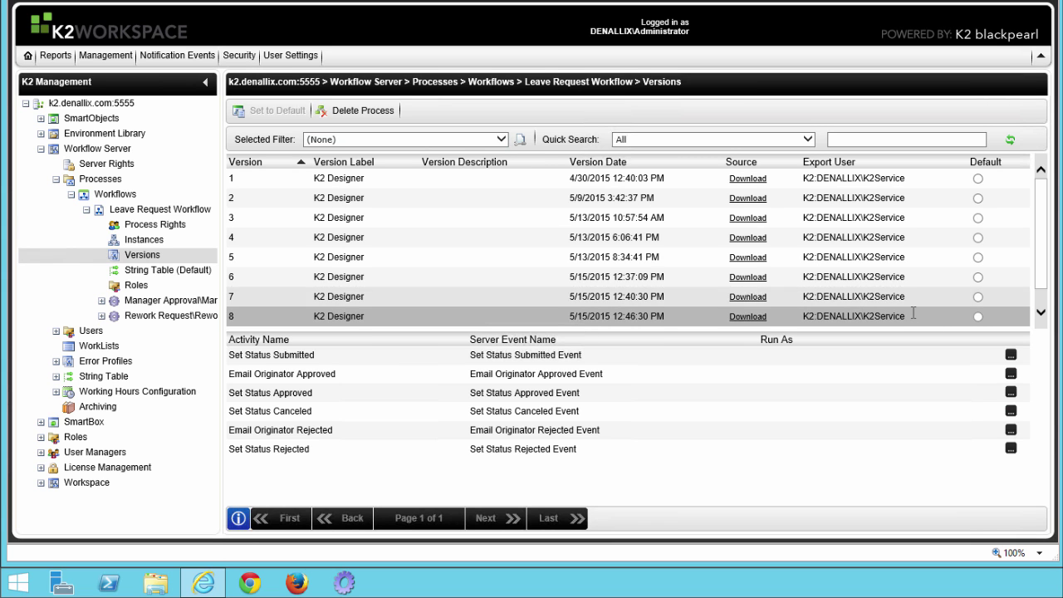
left_click(978, 317)
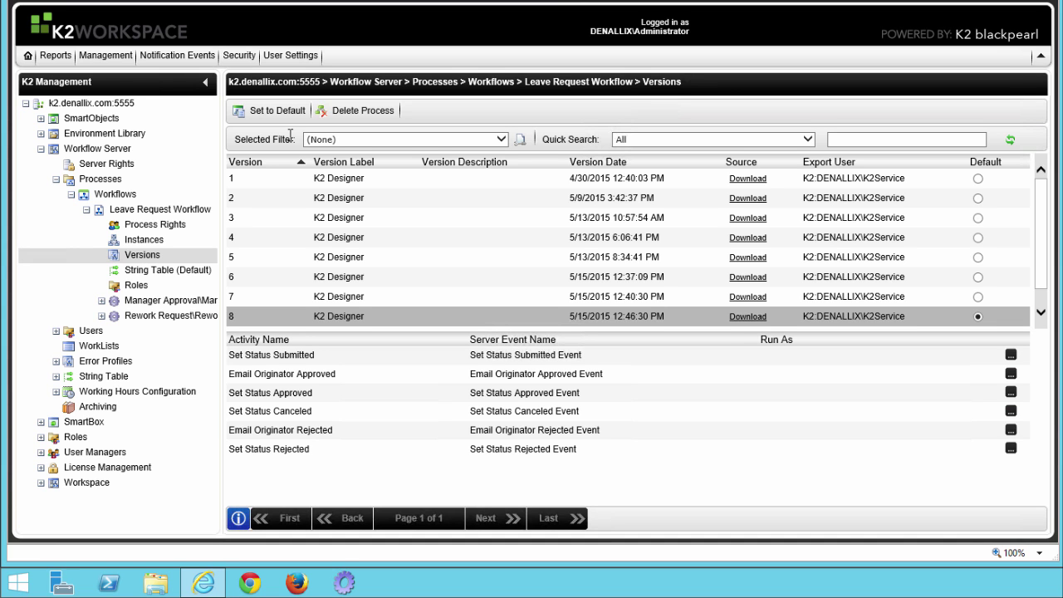
Step: View the workflow's default string table, open the CRM Server entry for editing and close it without changes
left_click(158, 276)
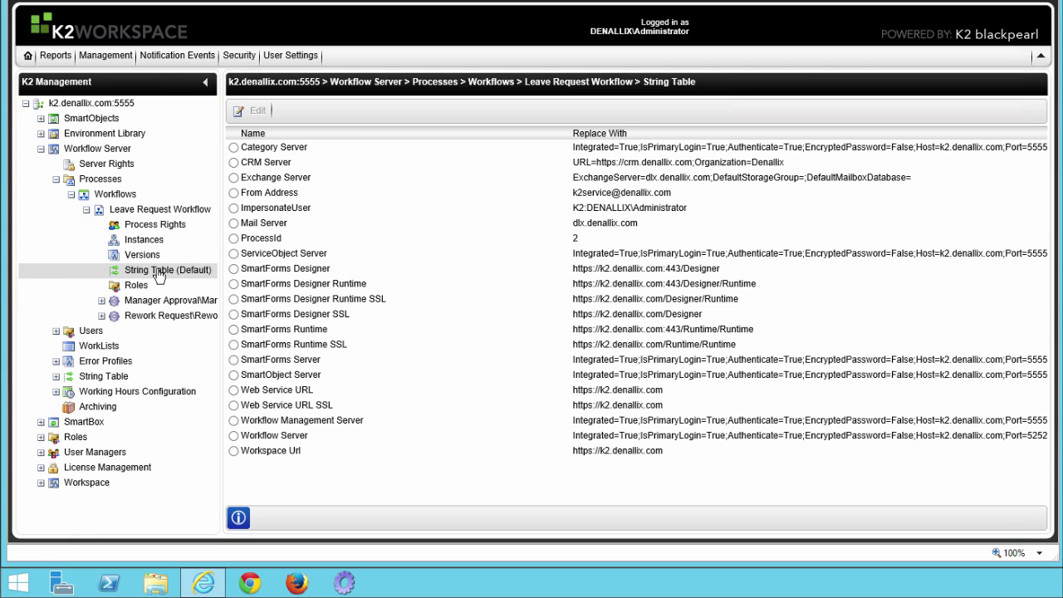
left_click(233, 163)
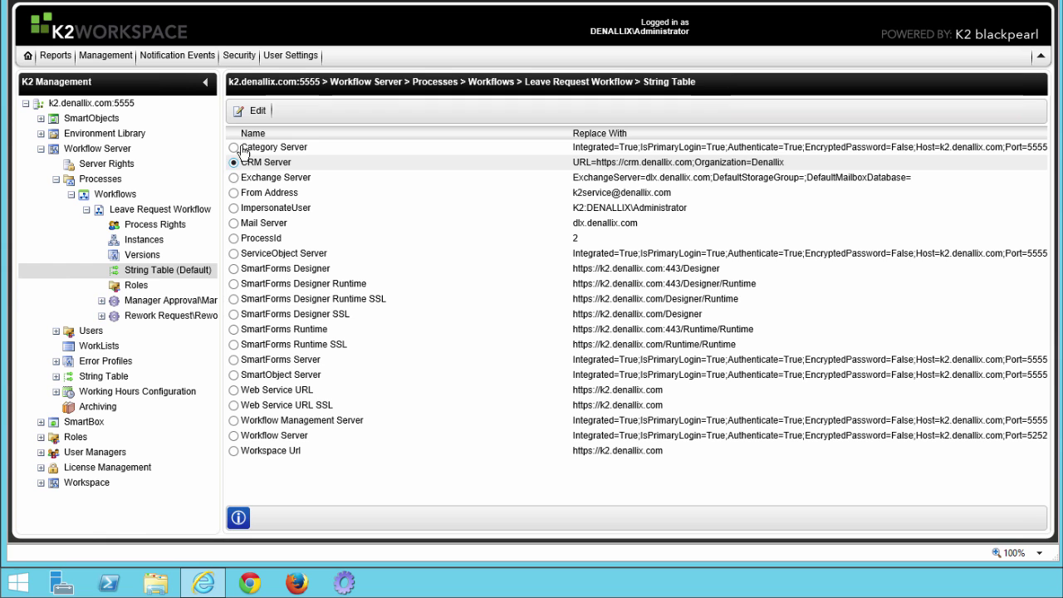
left_click(257, 113)
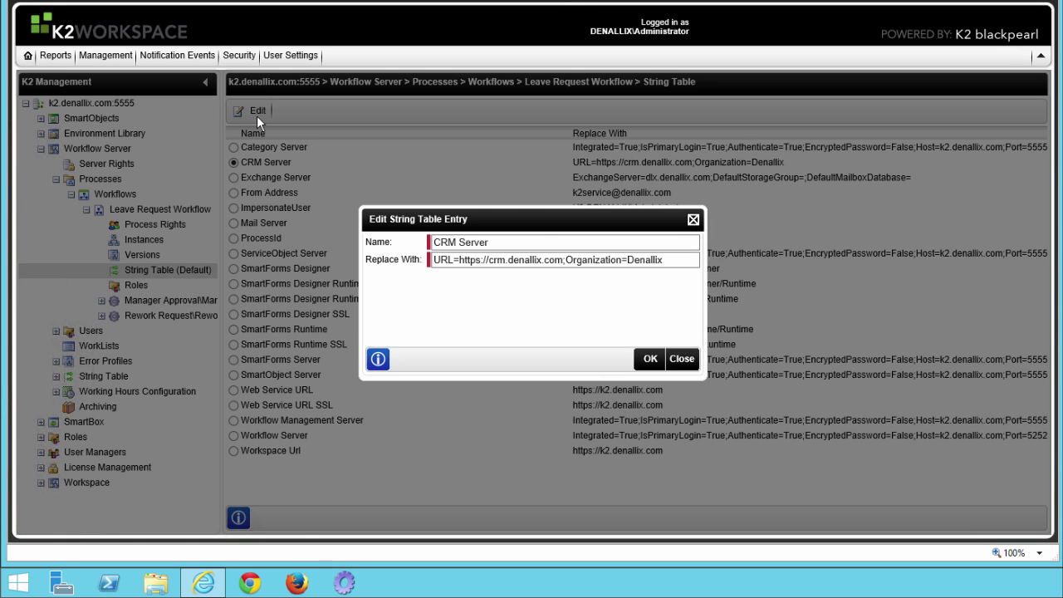
left_click(681, 358)
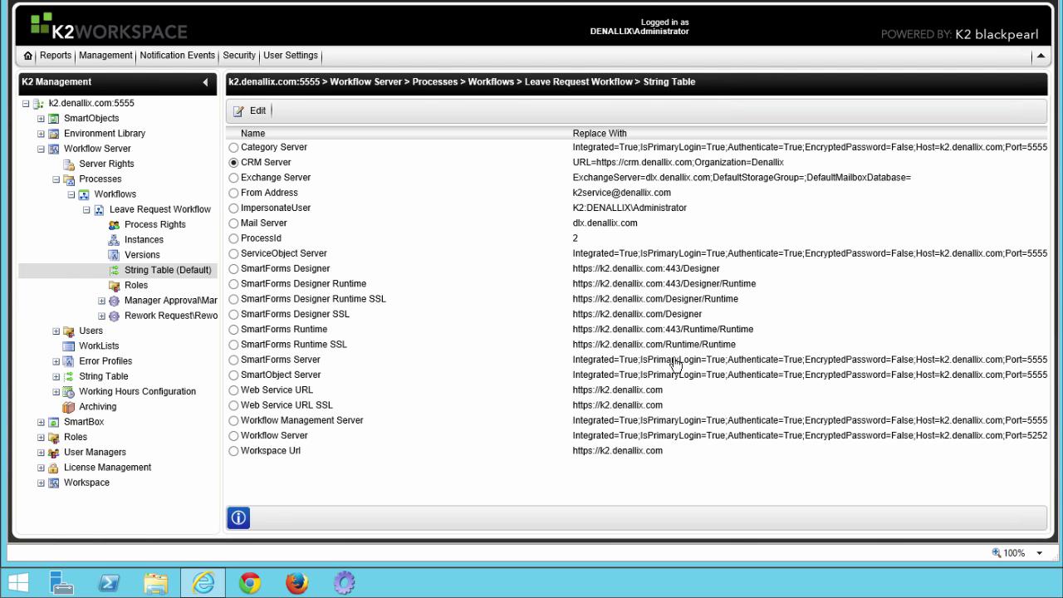
Step: Examine the Leave Request Workflow's roles and expand the server-level Roles list for comparison
left_click(135, 288)
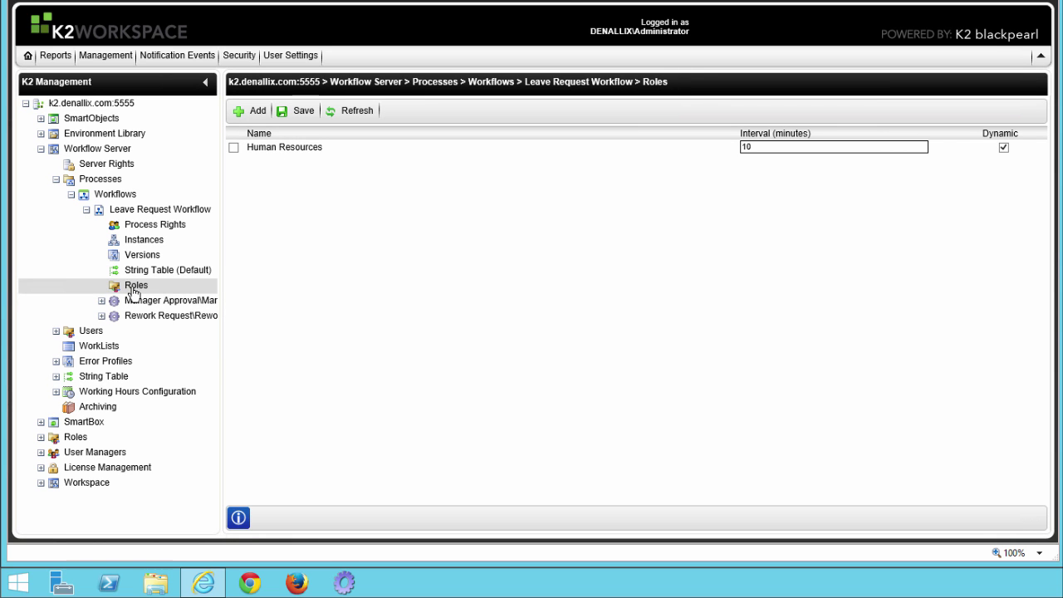
left_click(40, 438)
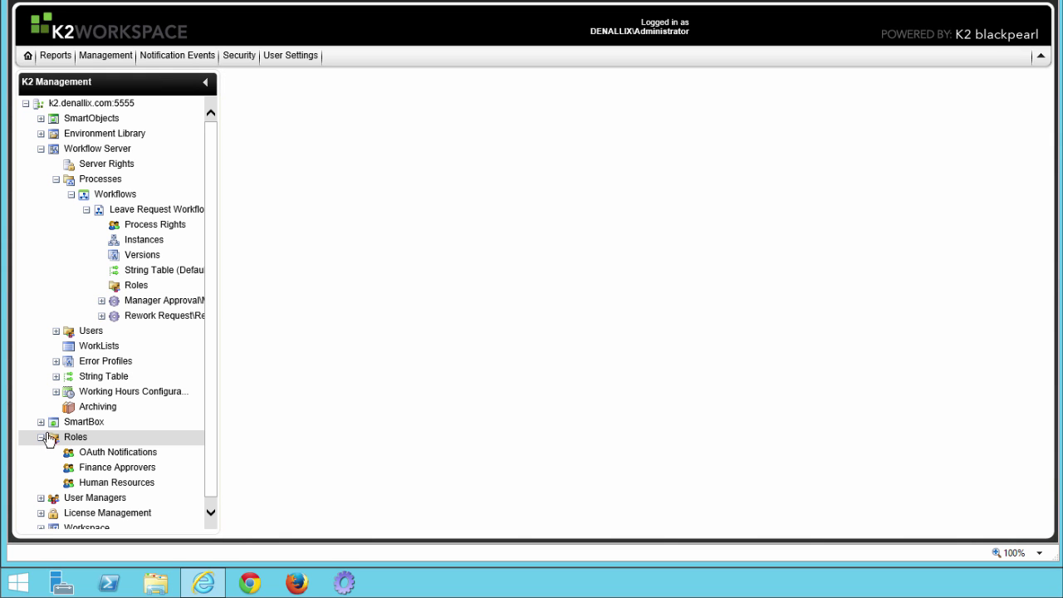
left_click(133, 286)
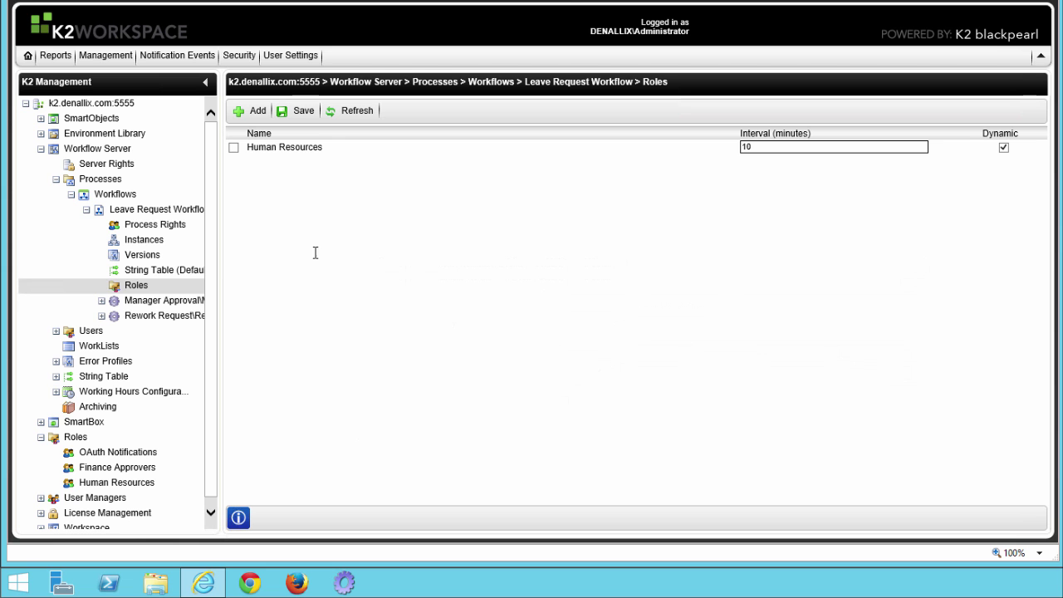
Step: In the workflow's process rights, view the user search for adding entries, toggle the View right for Domain Users and save
left_click(154, 225)
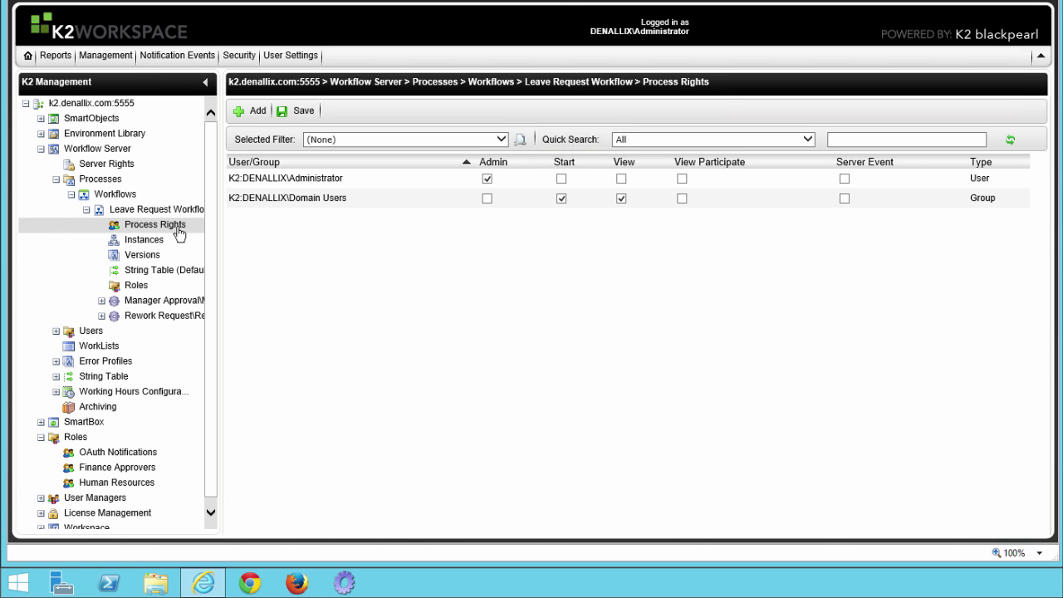
left_click(254, 112)
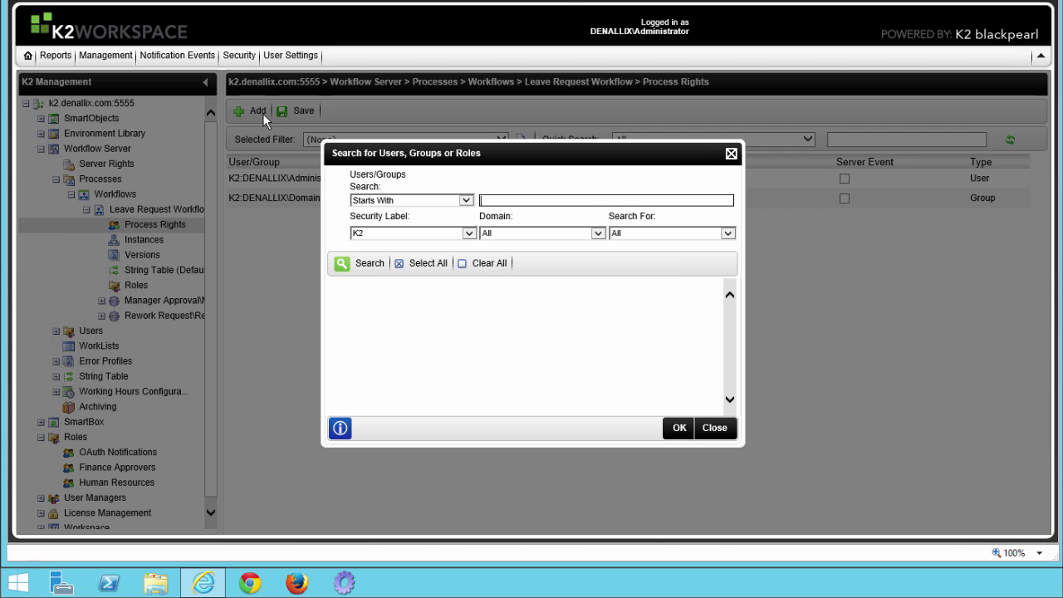
left_click(731, 155)
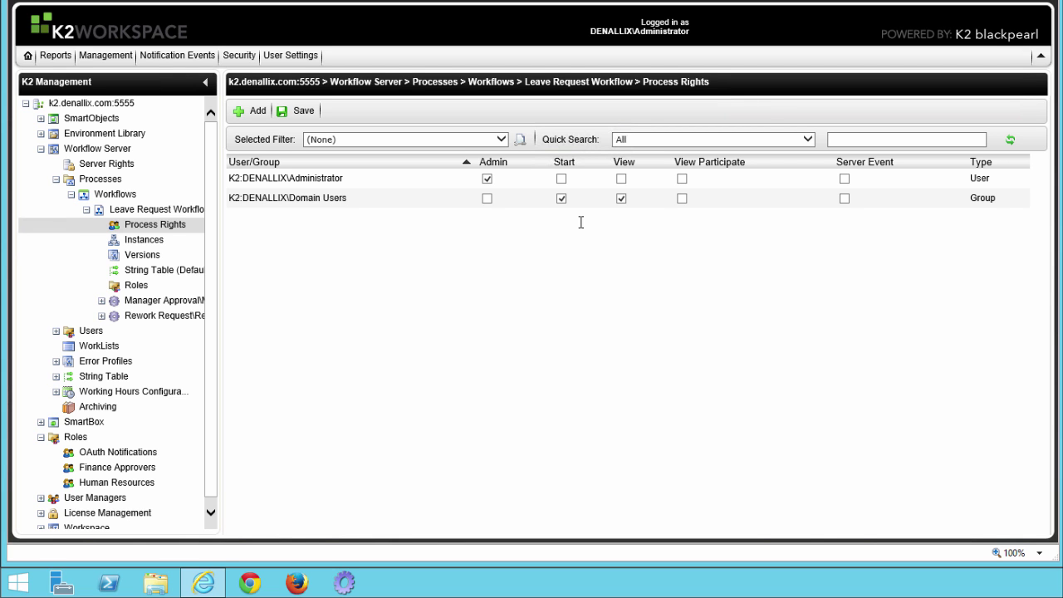
left_click(621, 199)
left_click(303, 112)
Step: Return to the workspace home page and view the Activity Statistics graph for the Leave Request Workflow
left_click(27, 58)
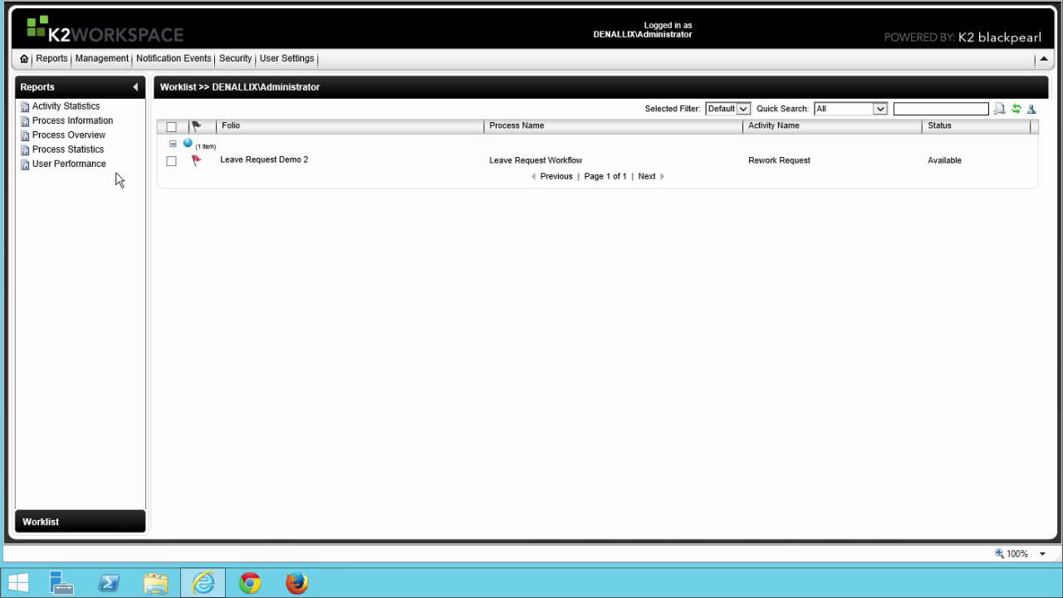
left_click(84, 113)
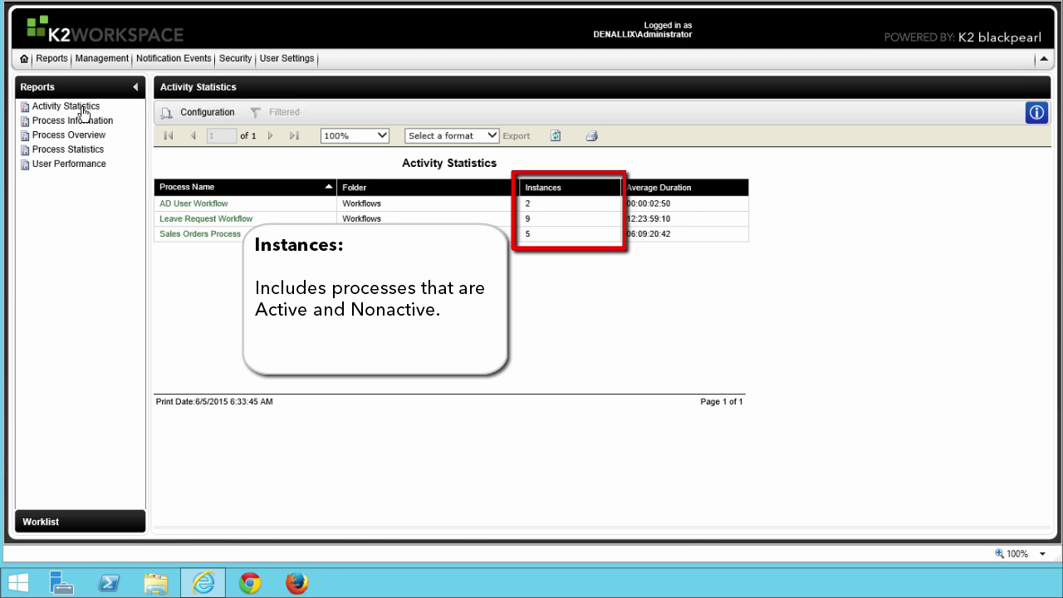
left_click(193, 219)
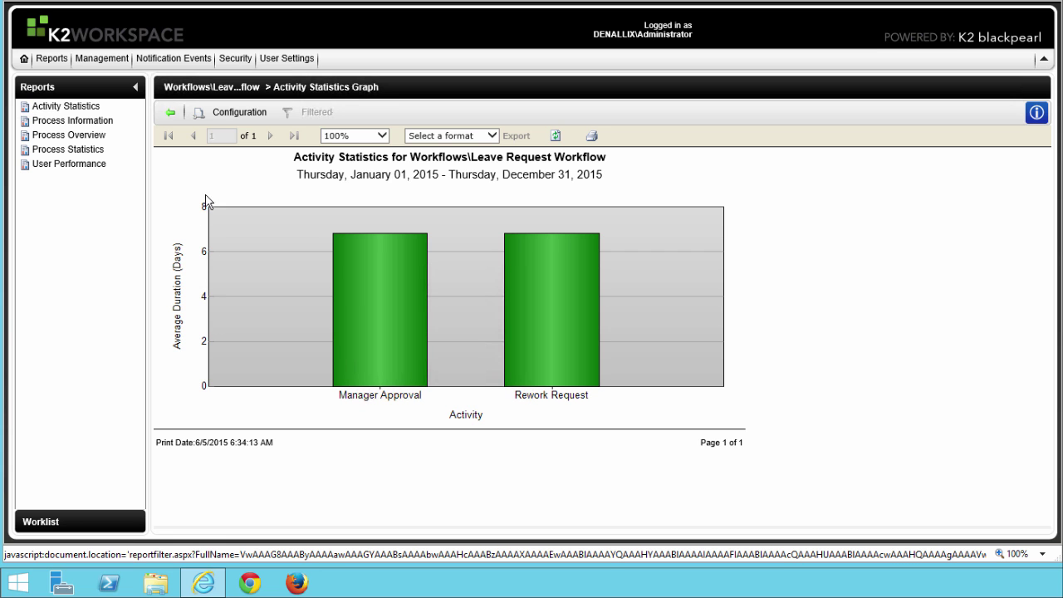
Step: Open the Activity Statistics report configuration and examine the available process versions, date ranges, statuses and chart types
left_click(249, 116)
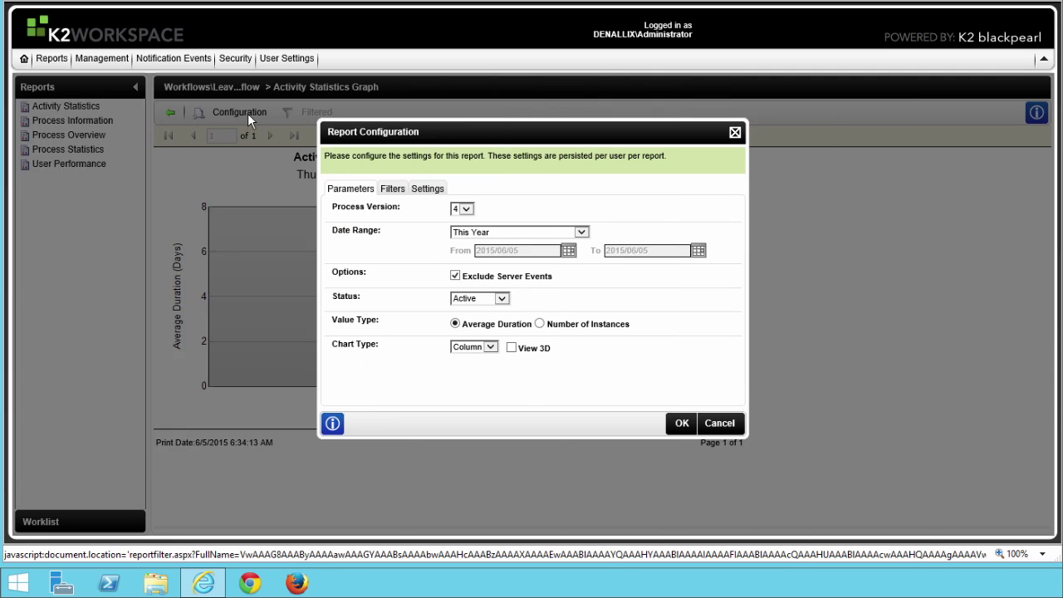
left_click(467, 209)
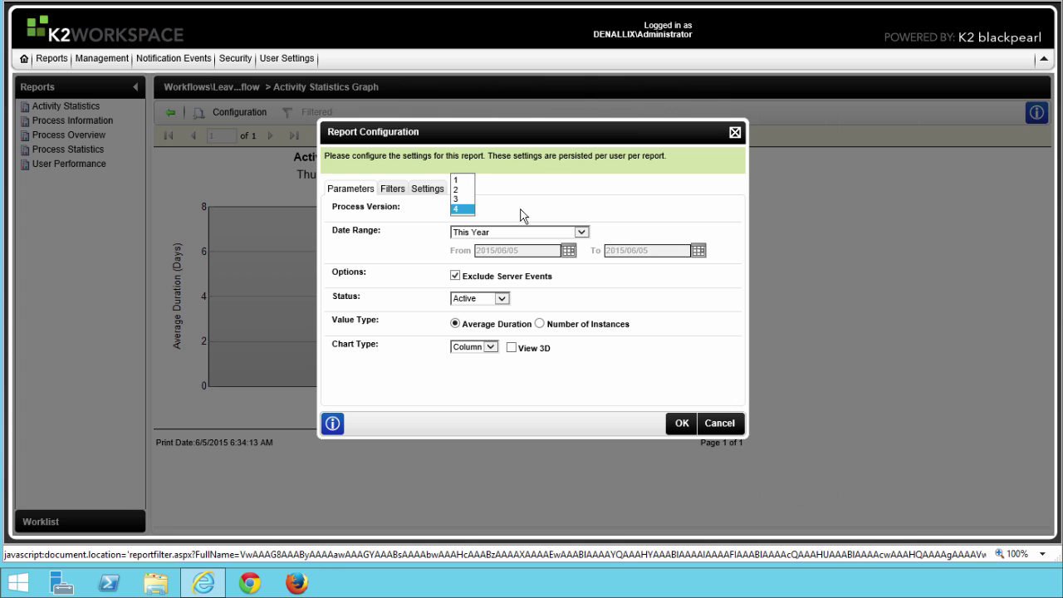
left_click(525, 211)
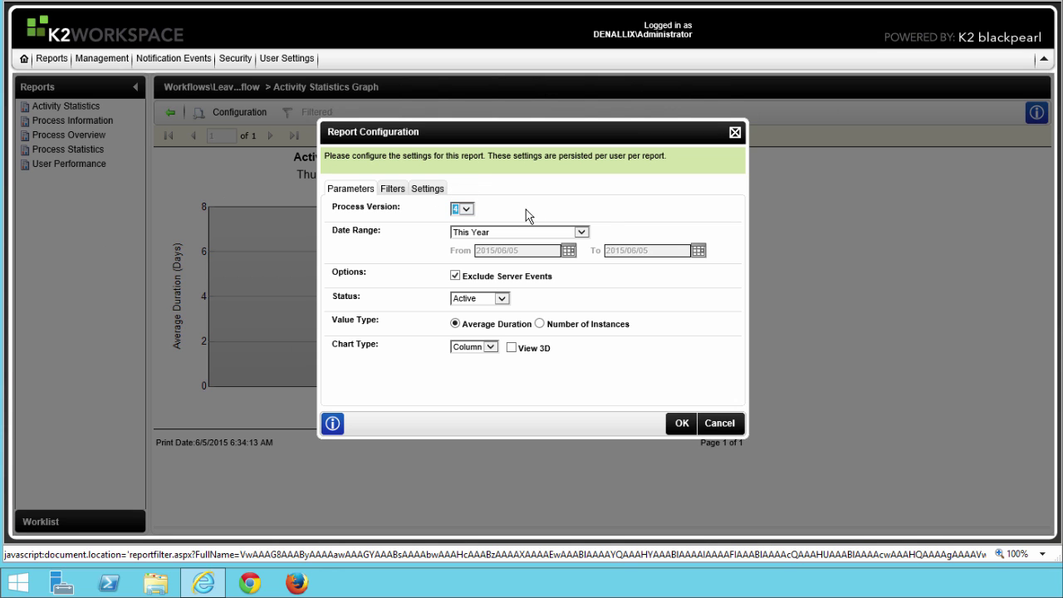
left_click(580, 232)
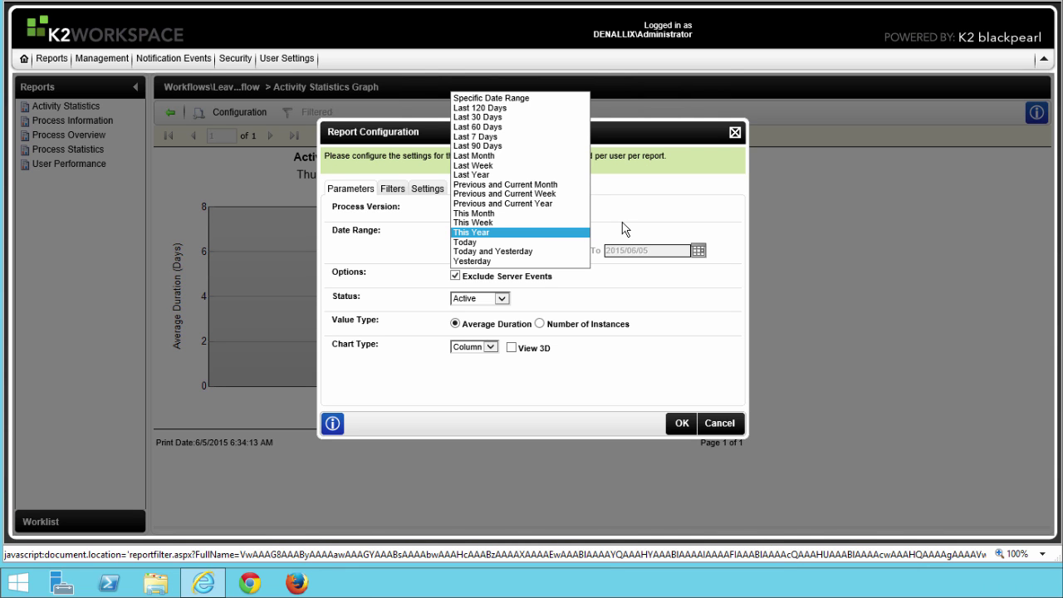
left_click(625, 229)
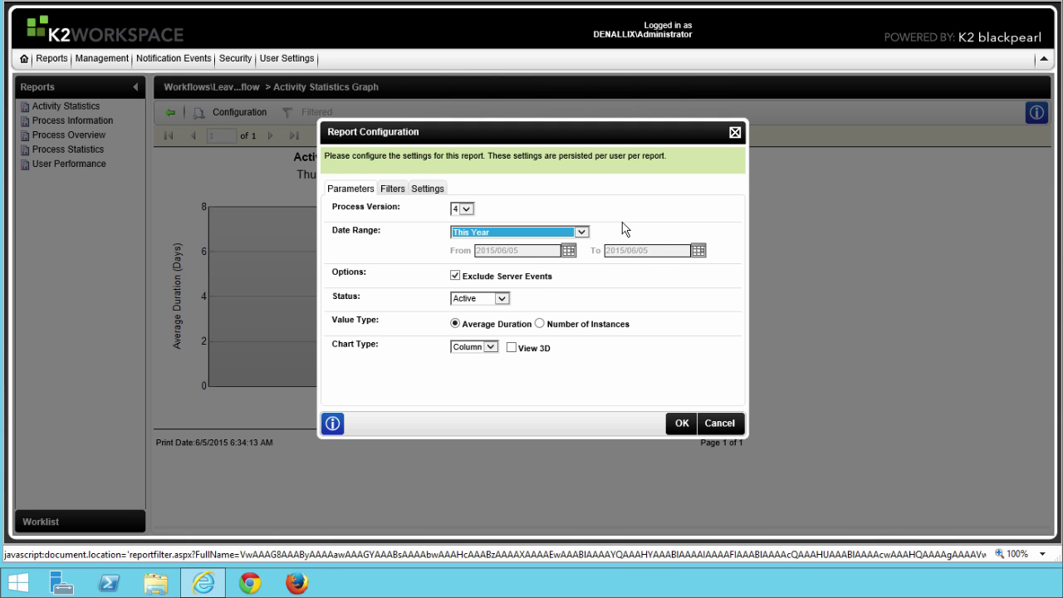
left_click(624, 229)
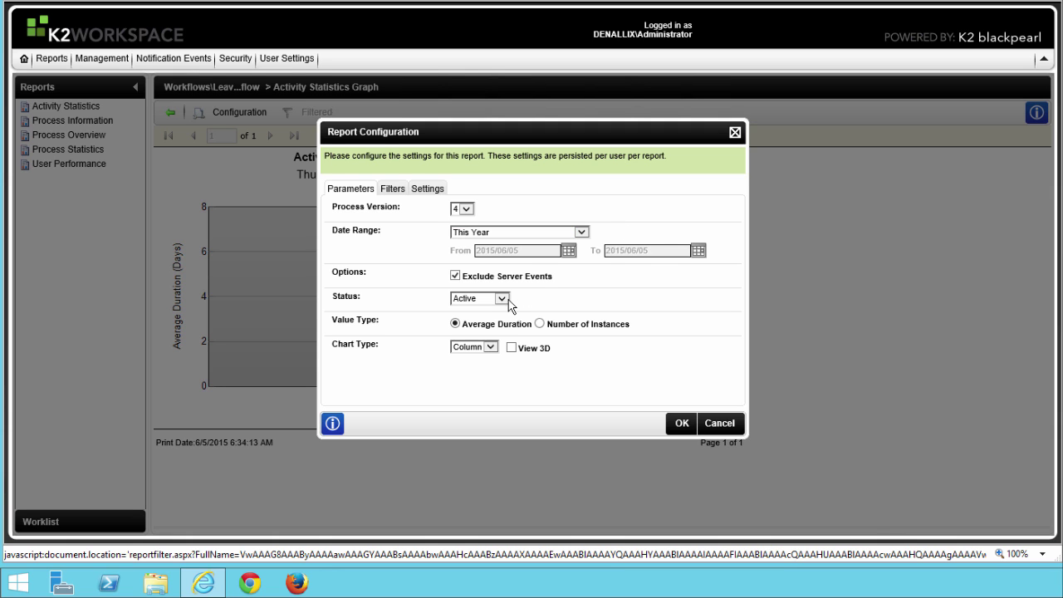
left_click(508, 301)
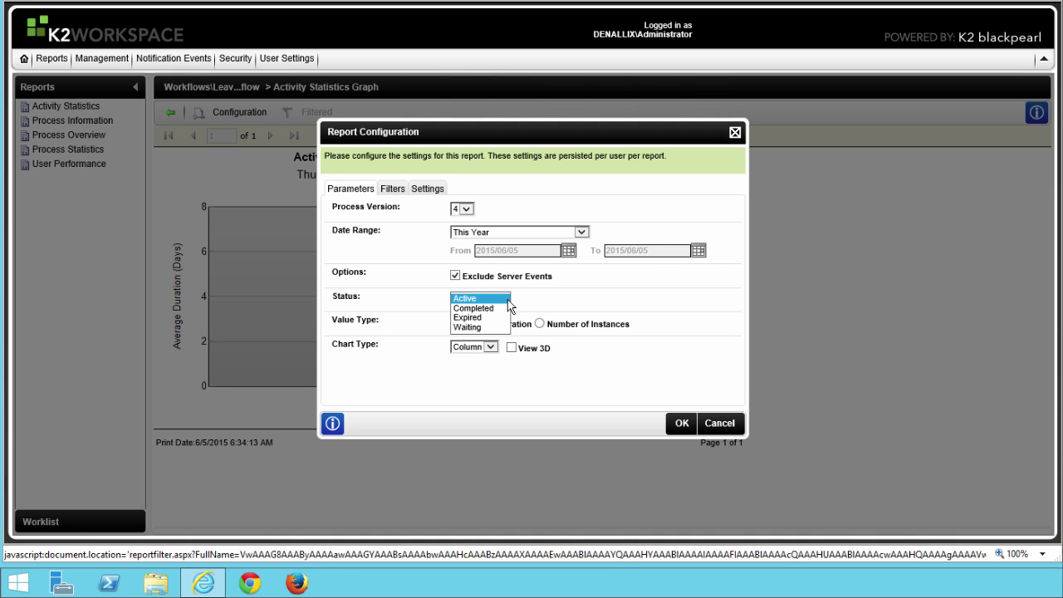
left_click(545, 300)
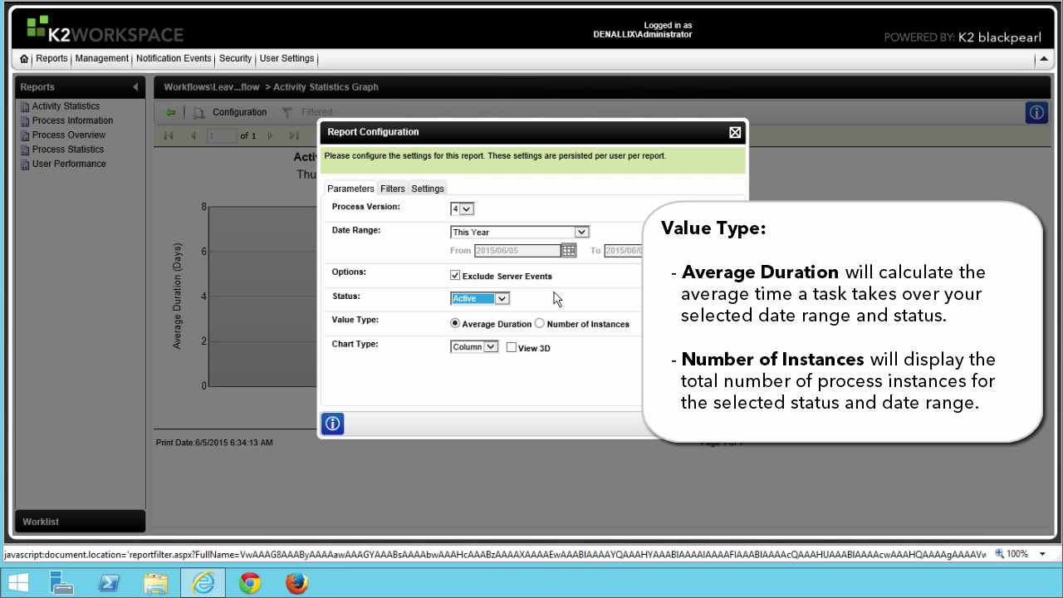
left_click(500, 355)
left_click(498, 352)
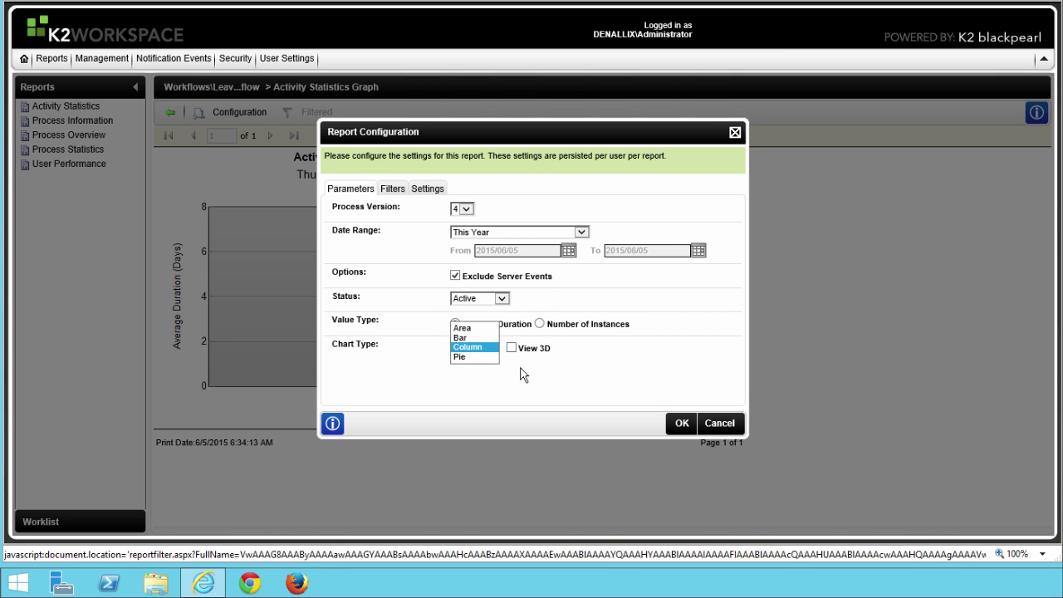
left_click(521, 374)
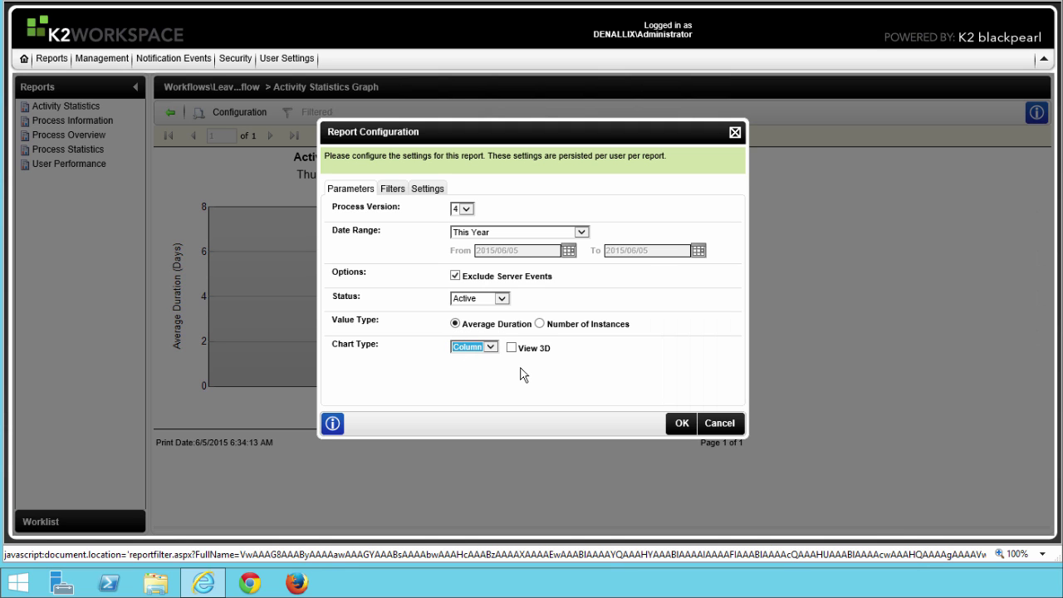
Step: View the field names and compare operators available for a new report filter, then cancel it
left_click(393, 191)
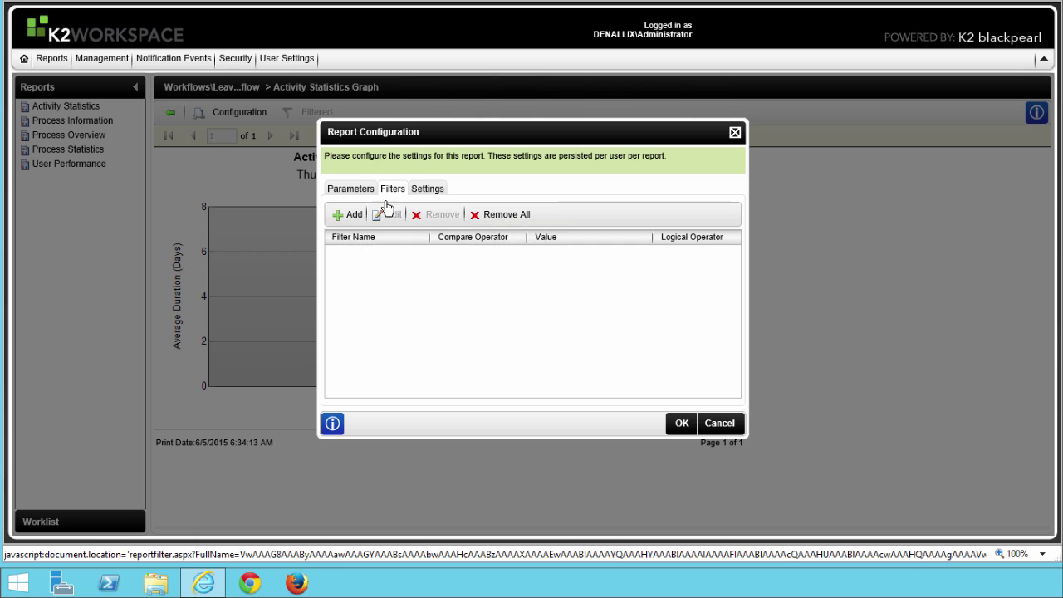
left_click(349, 218)
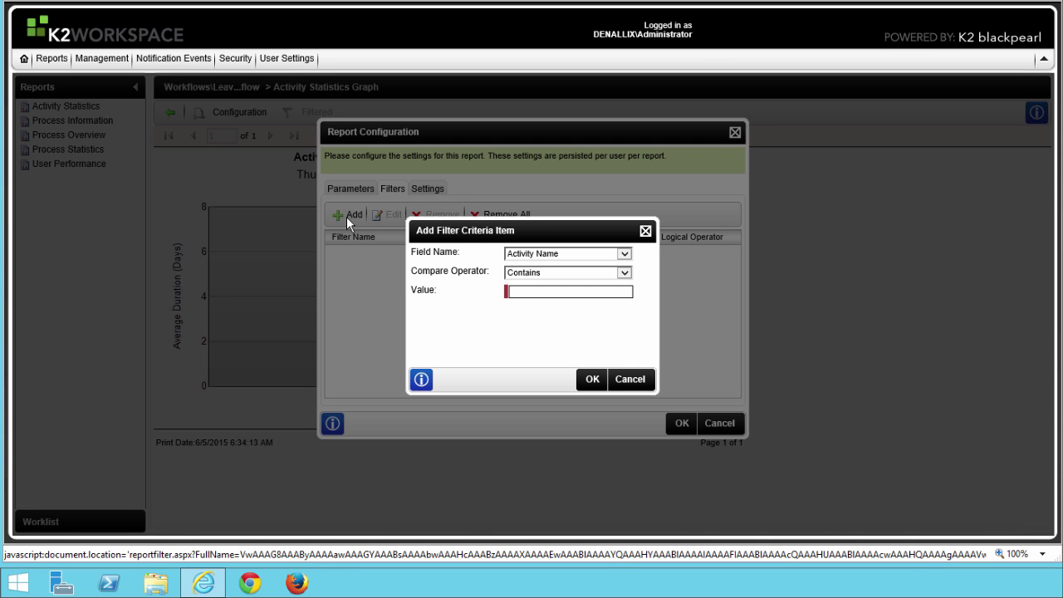
left_click(624, 255)
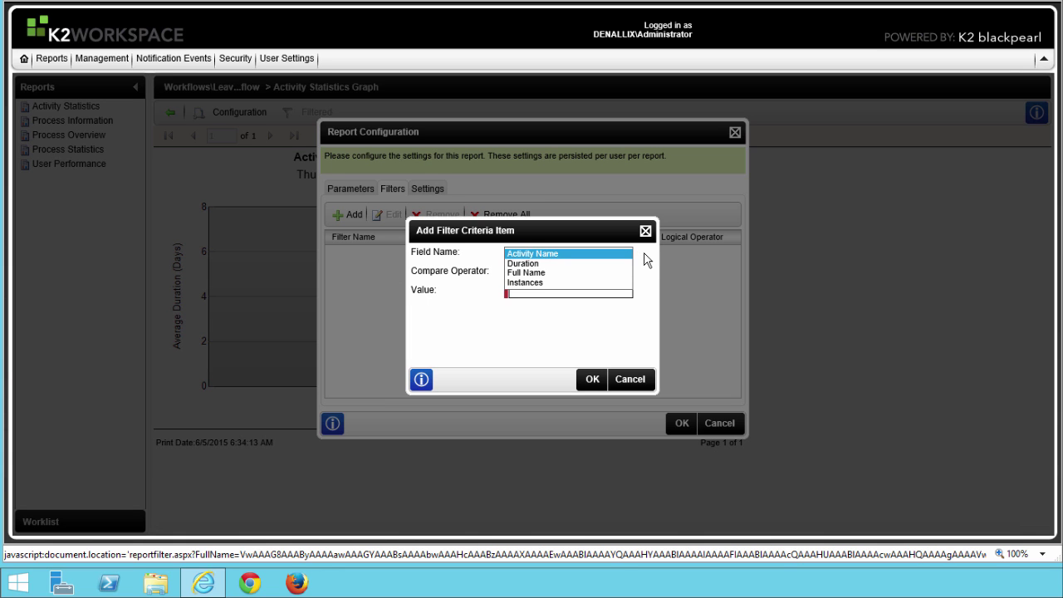
left_click(646, 261)
left_click(626, 276)
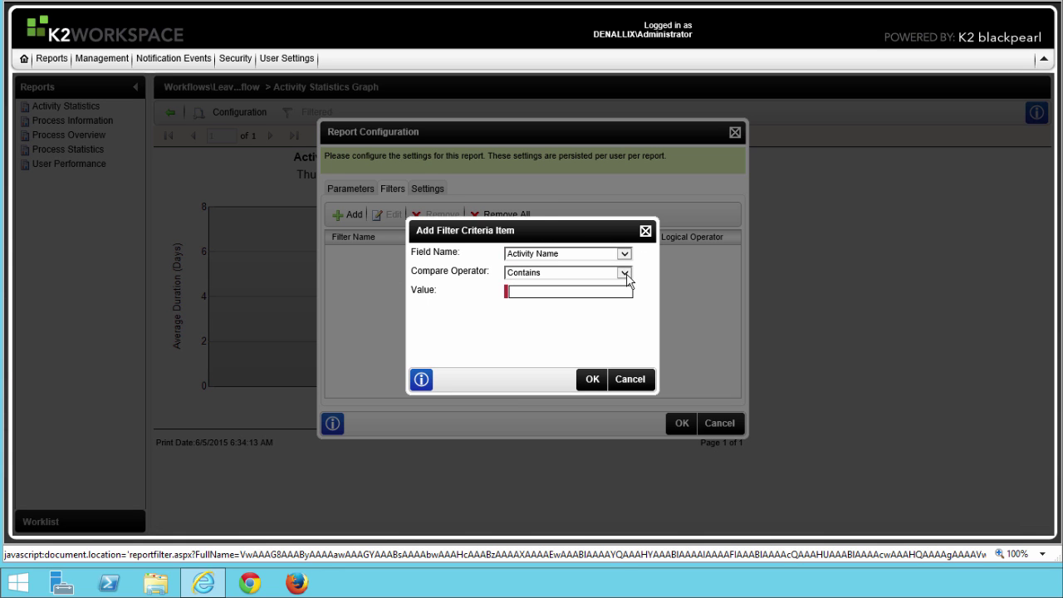
left_click(627, 276)
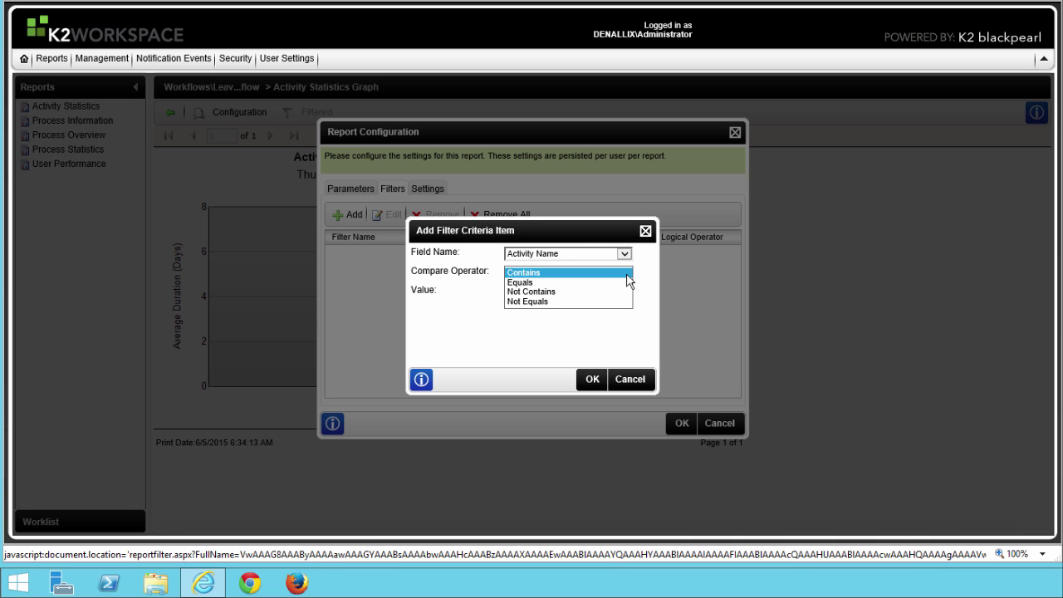
left_click(650, 278)
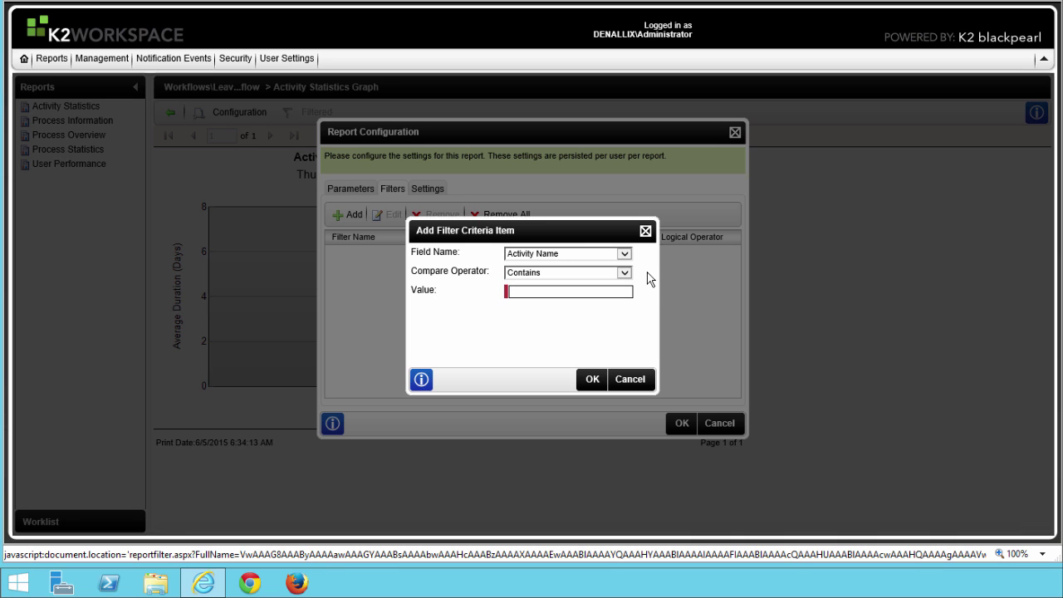
left_click(640, 379)
Step: View the report setting options for including deleted process instances, leaving the value at True
left_click(435, 196)
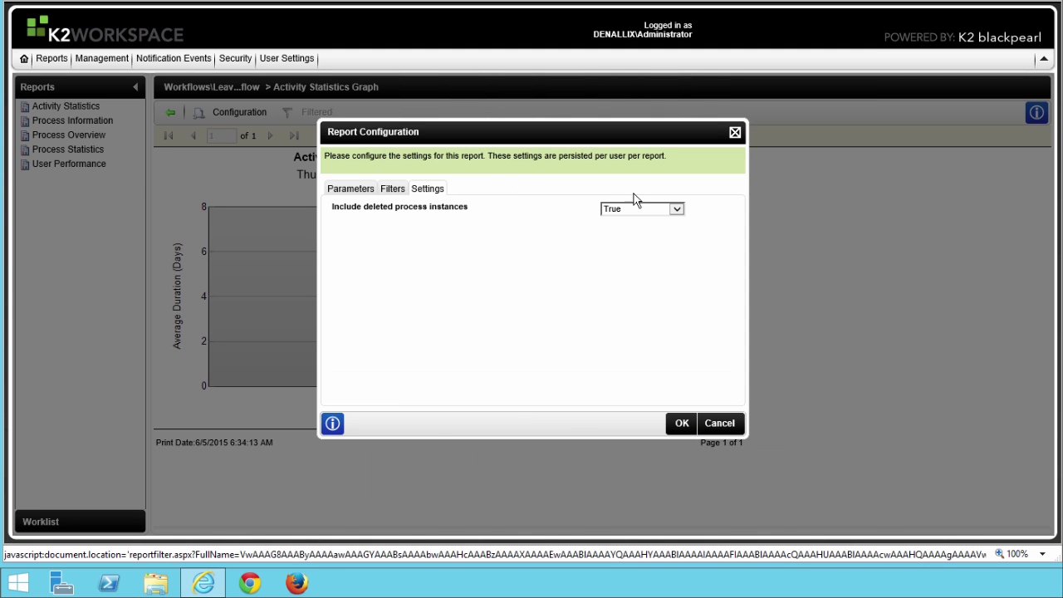
left_click(676, 209)
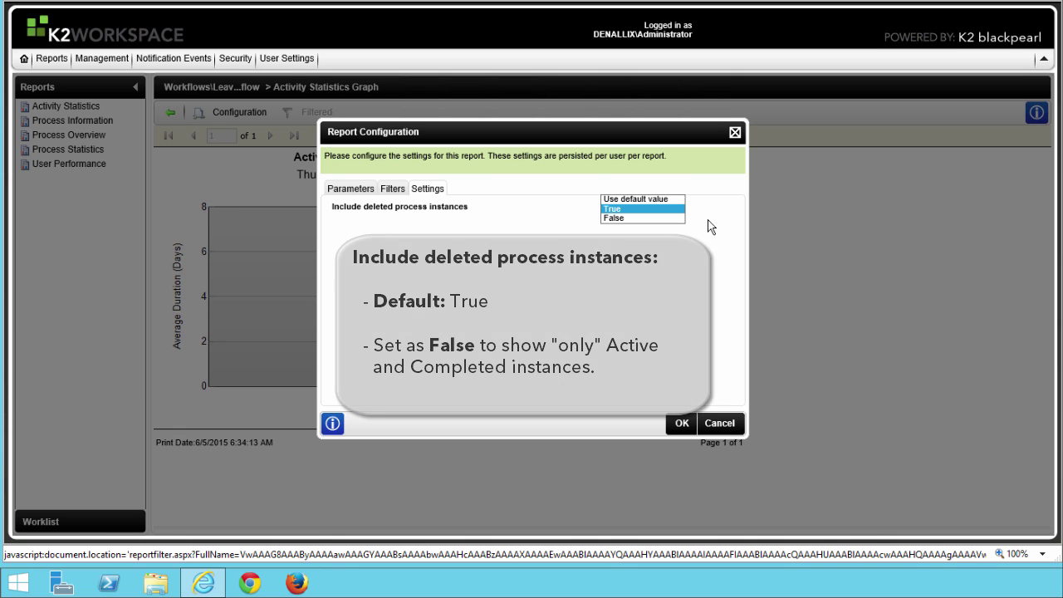
left_click(708, 227)
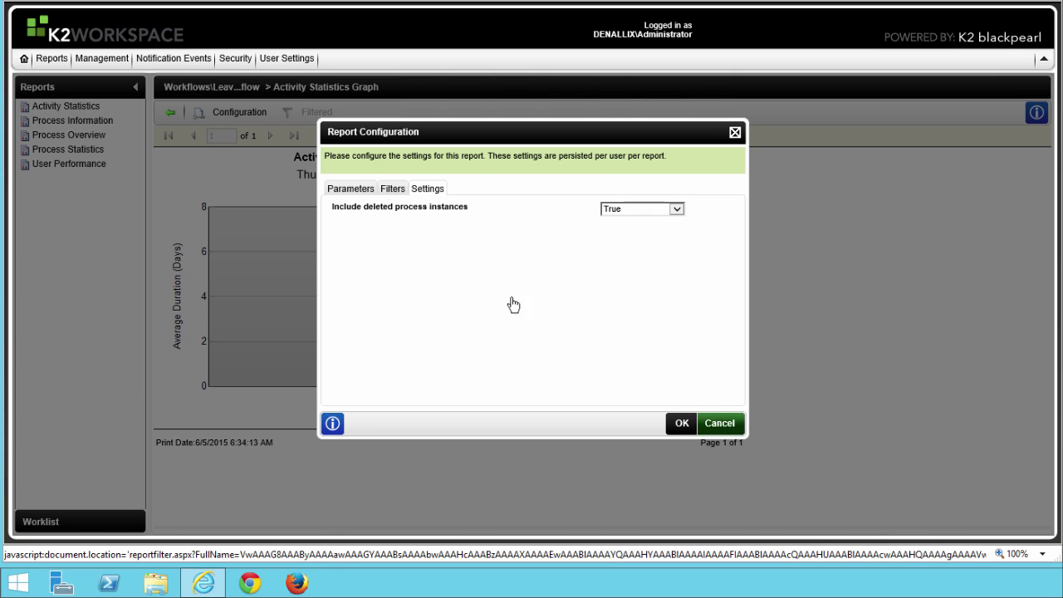
Step: In the report parameters, keep process version 4 and set a specific date range from 2015/04/01 to 2015/06/05
left_click(362, 194)
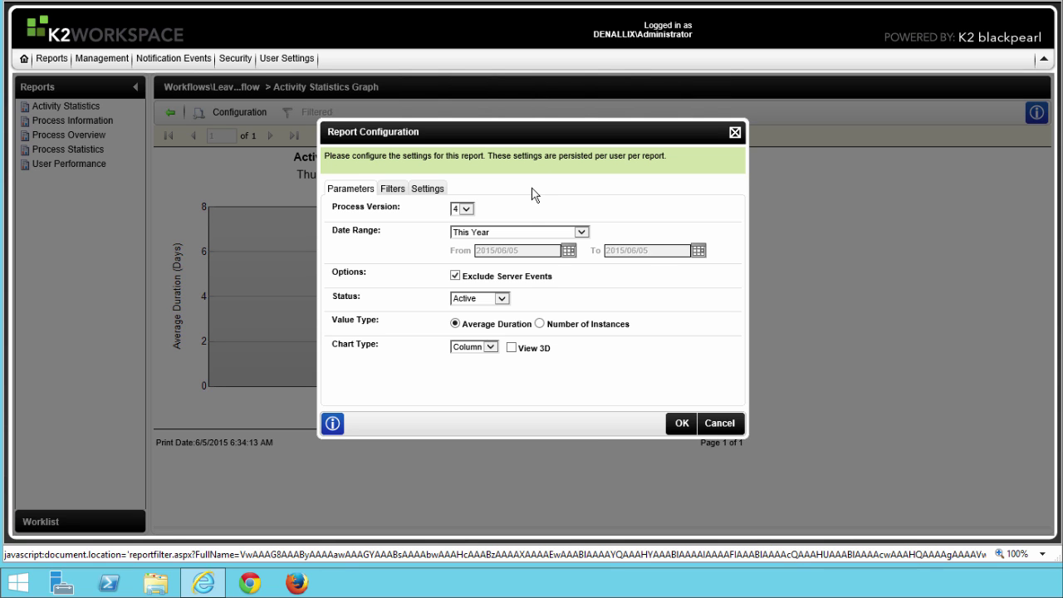
left_click(470, 213)
left_click(470, 212)
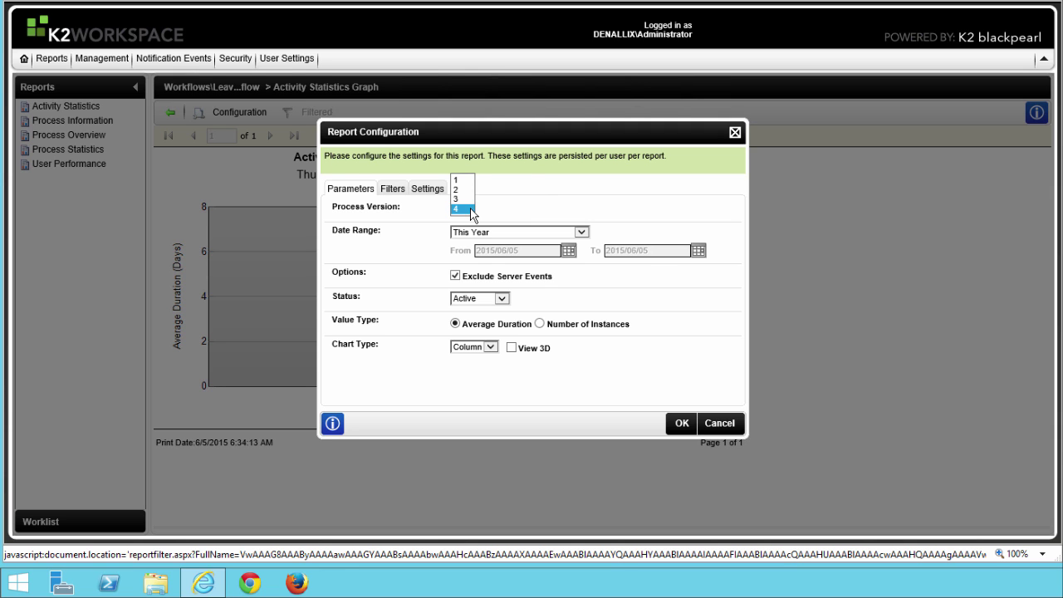
left_click(469, 210)
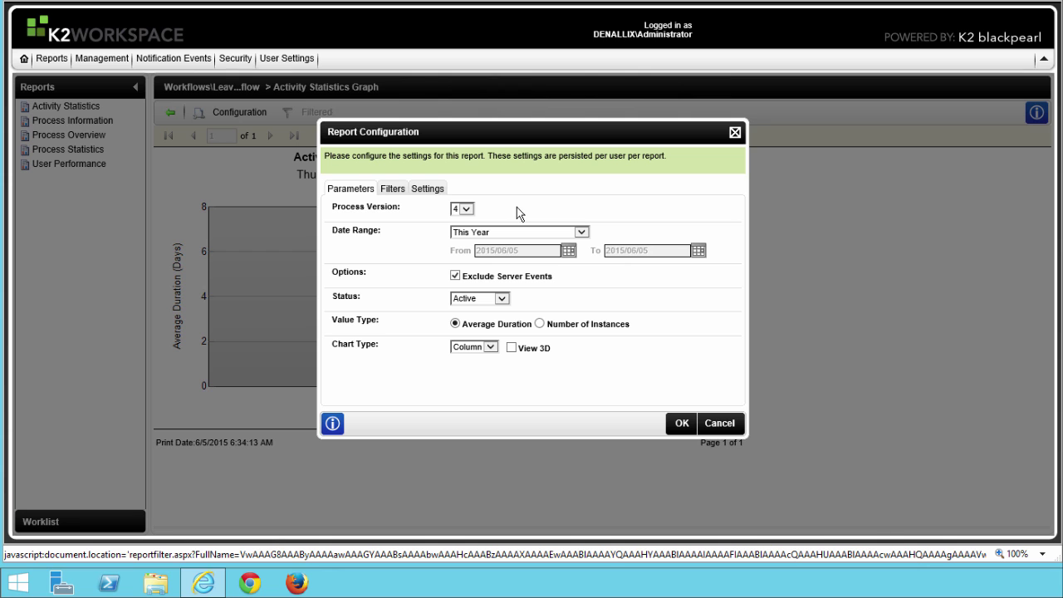
left_click(580, 234)
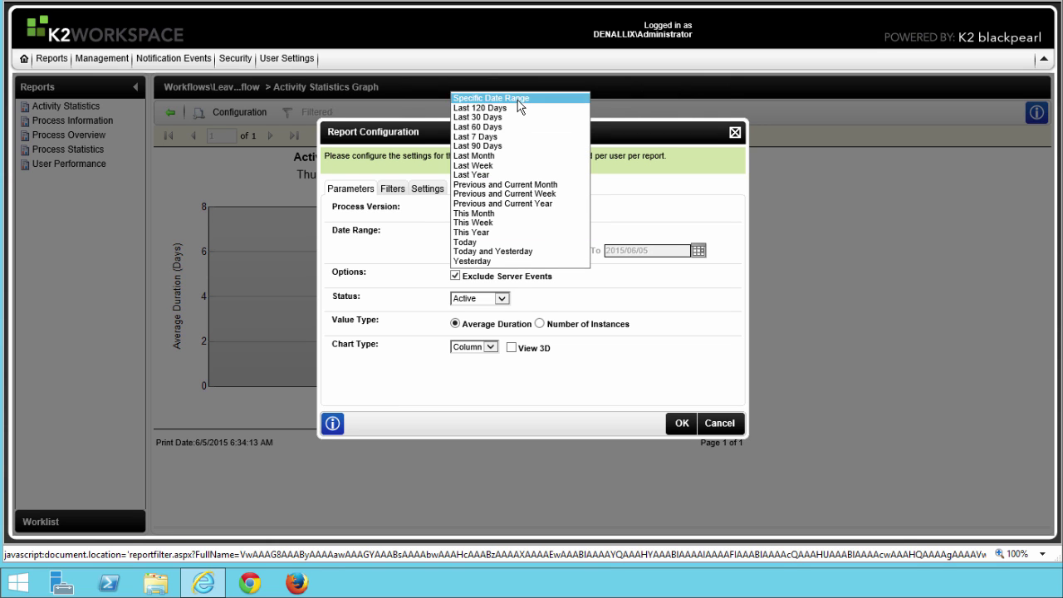
left_click(515, 98)
left_click(567, 250)
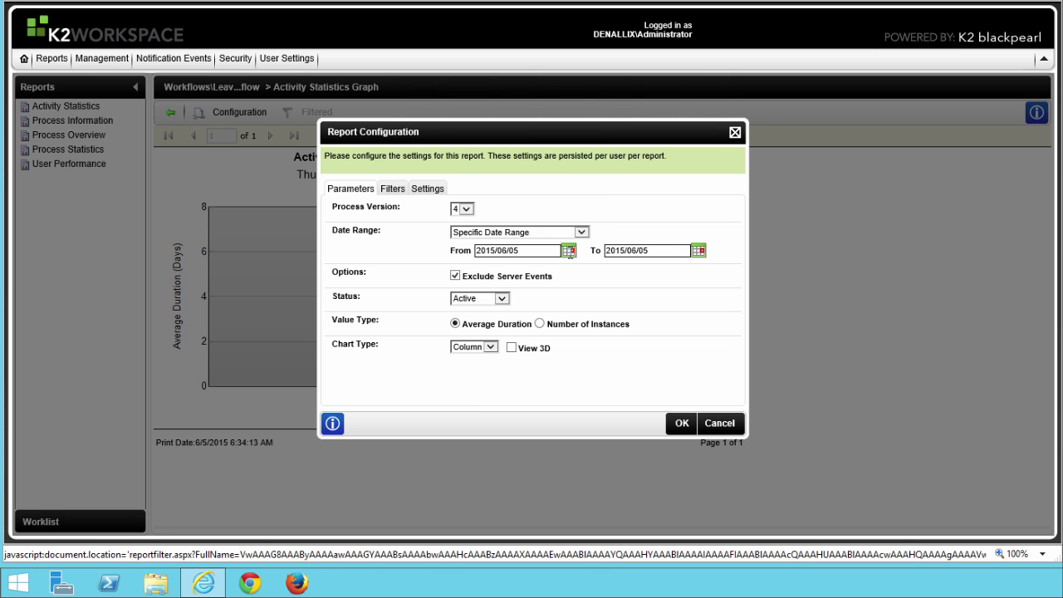
left_click(570, 268)
left_click(570, 268)
left_click(641, 297)
Step: Stop excluding server events, set the report status to Completed and apply the configuration to the graph
left_click(455, 275)
left_click(503, 302)
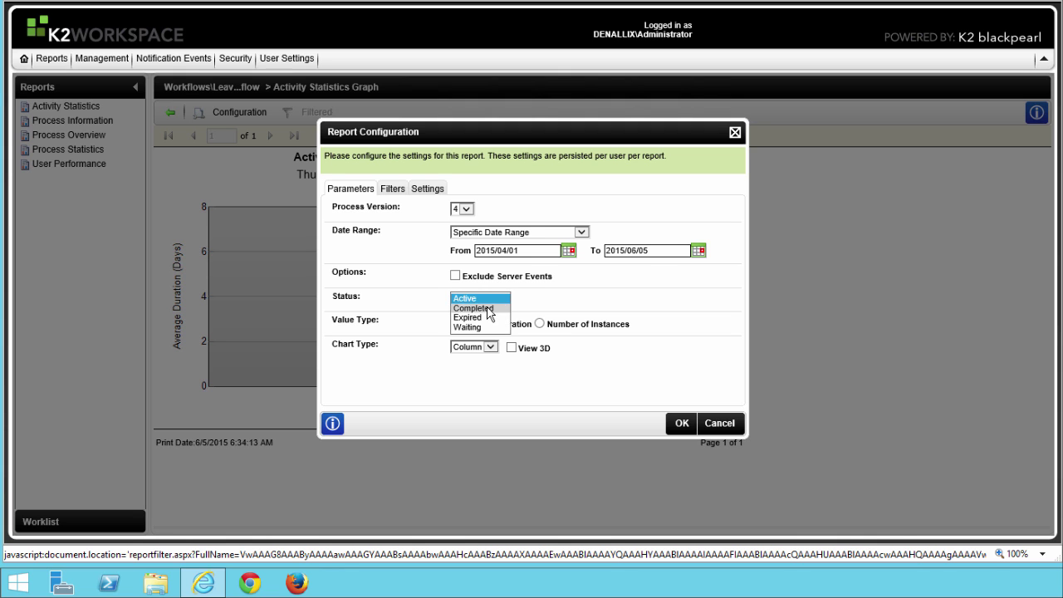
left_click(503, 308)
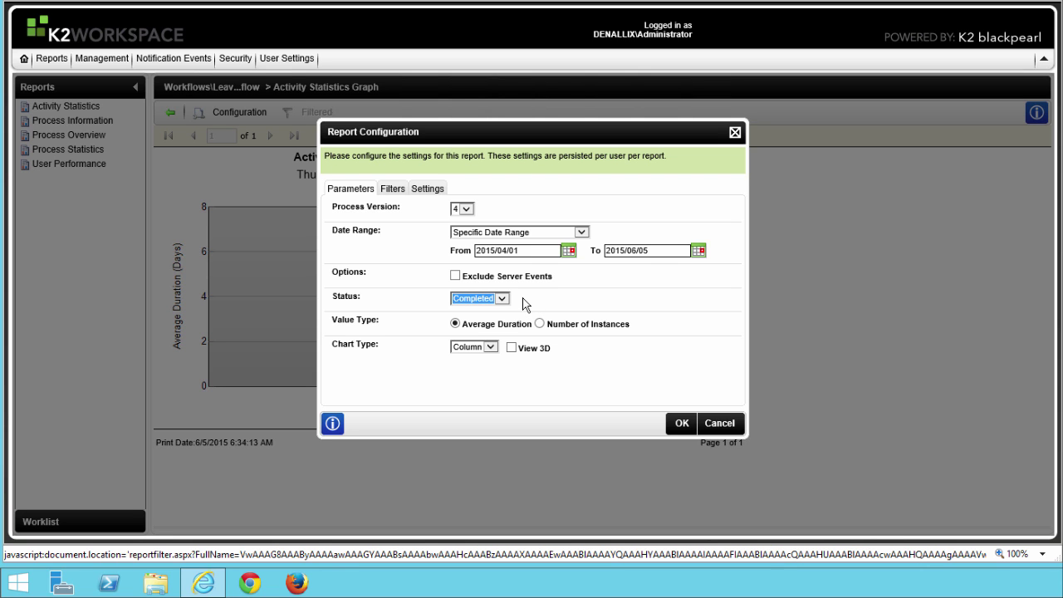
left_click(681, 422)
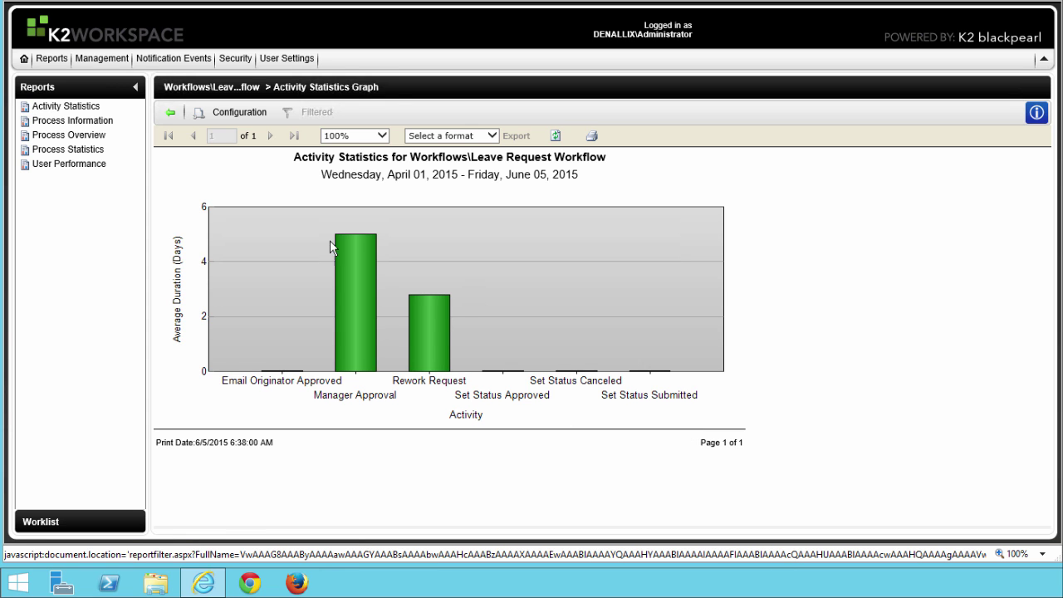
Step: Reconfigure the report to exclude server events, with status Active and value type Number of Instances
left_click(235, 114)
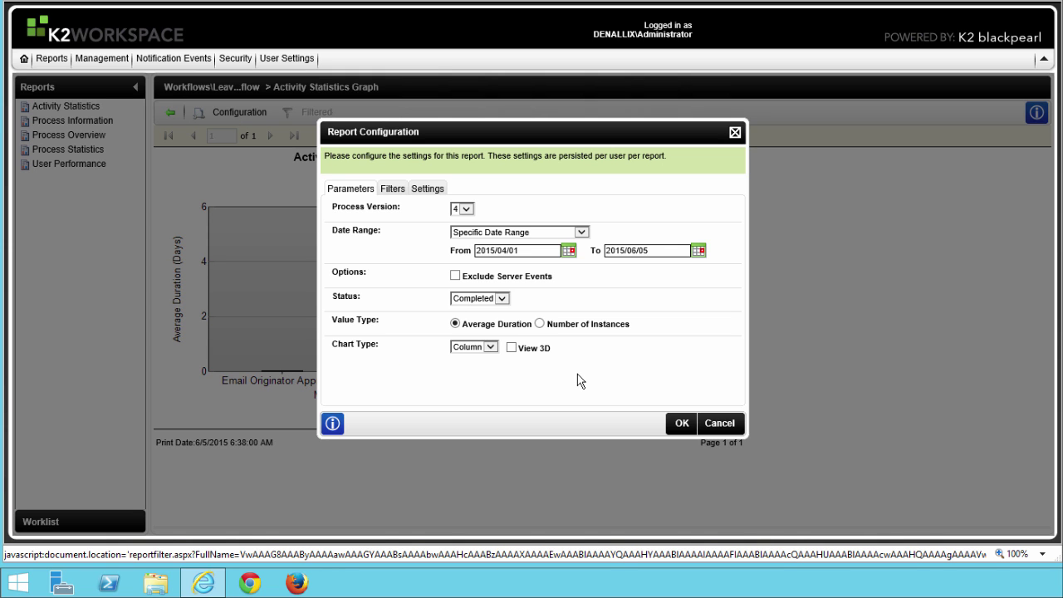
left_click(455, 275)
left_click(495, 296)
left_click(482, 286)
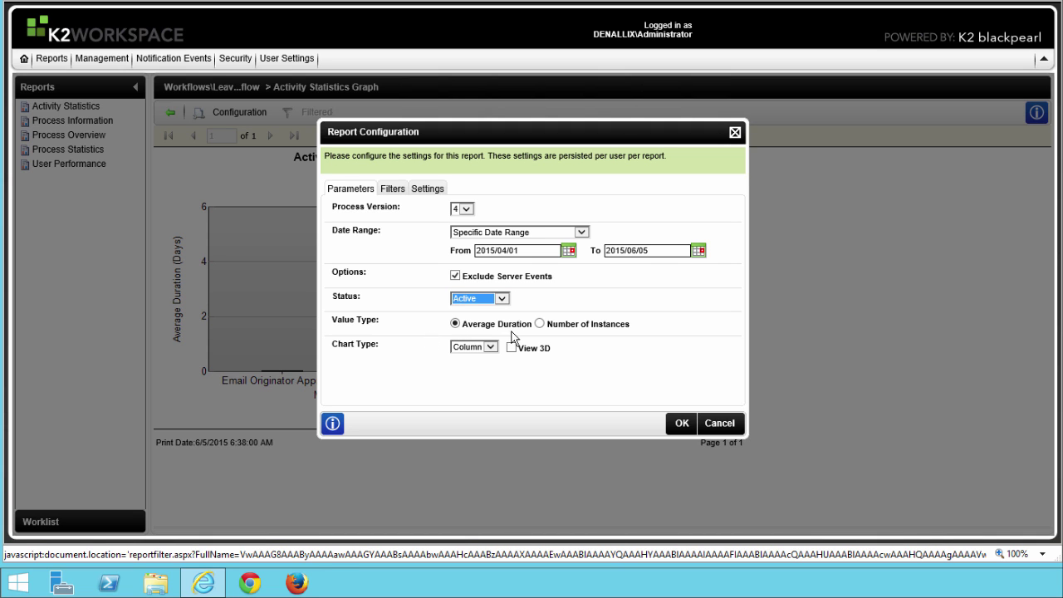
left_click(539, 324)
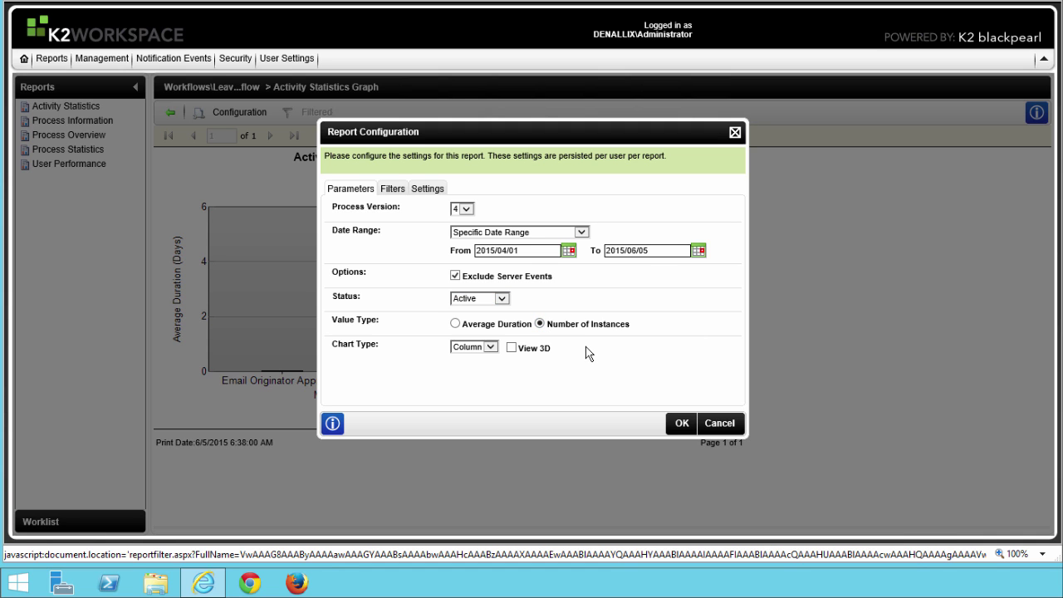
Step: Add a report filter for Duration greater than 02:00:00:00 and apply the configuration to the Activity Statistics graph
left_click(396, 189)
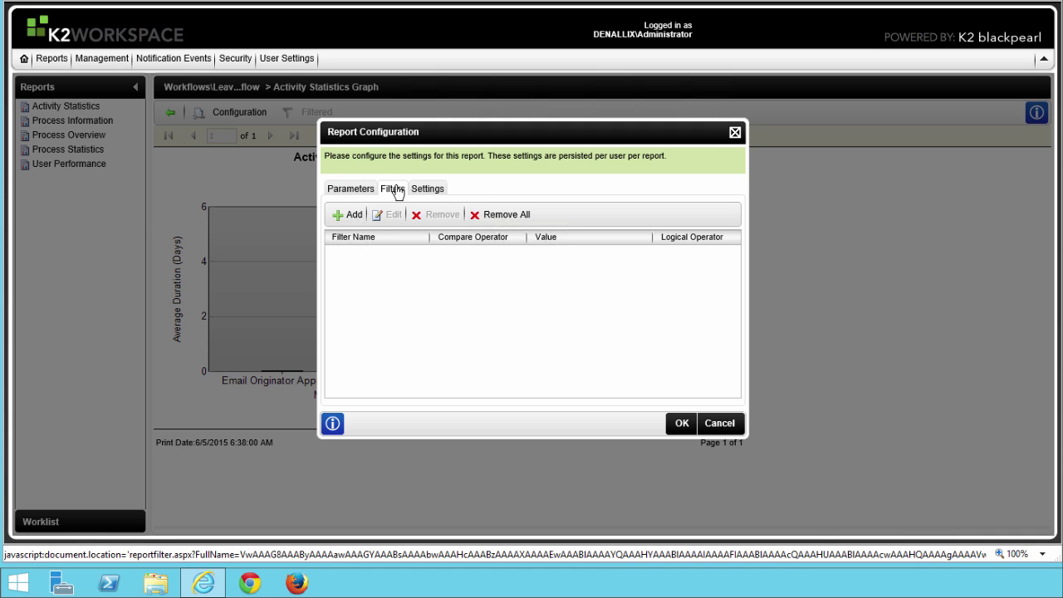
left_click(349, 215)
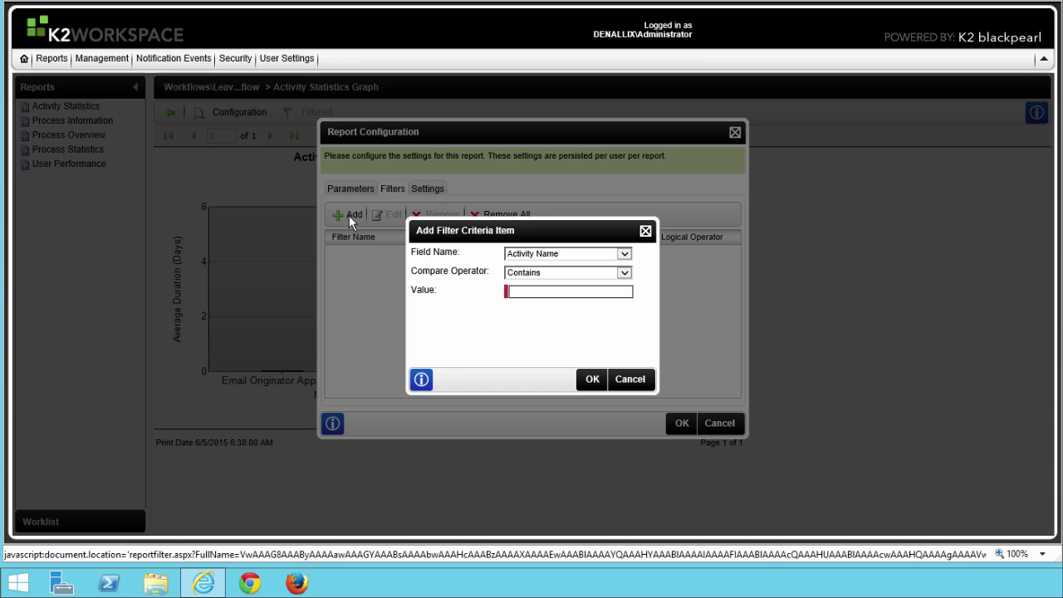
left_click(542, 254)
left_click(539, 263)
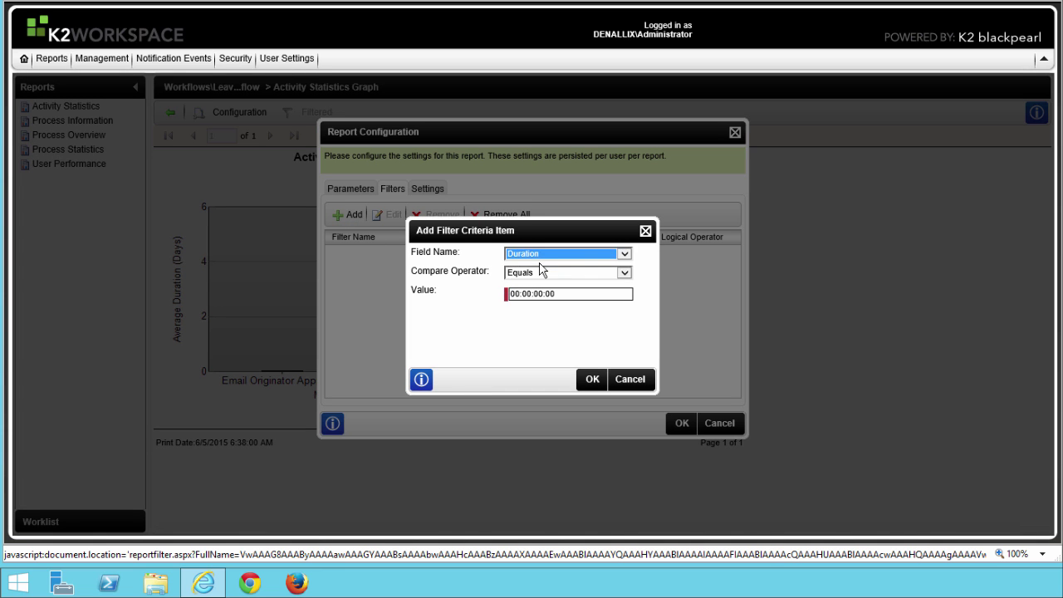
left_click(626, 273)
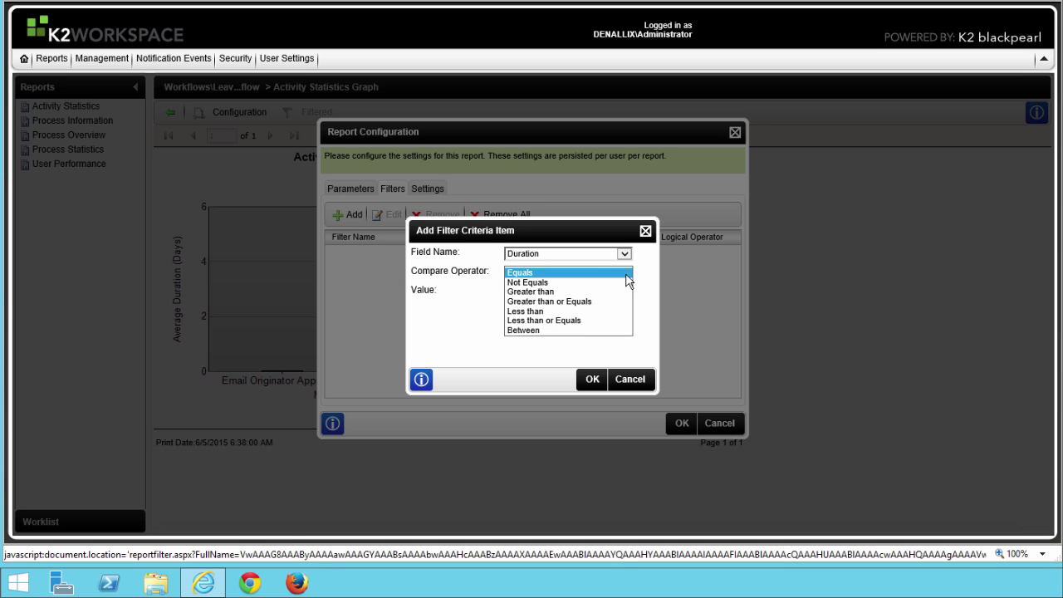
left_click(553, 291)
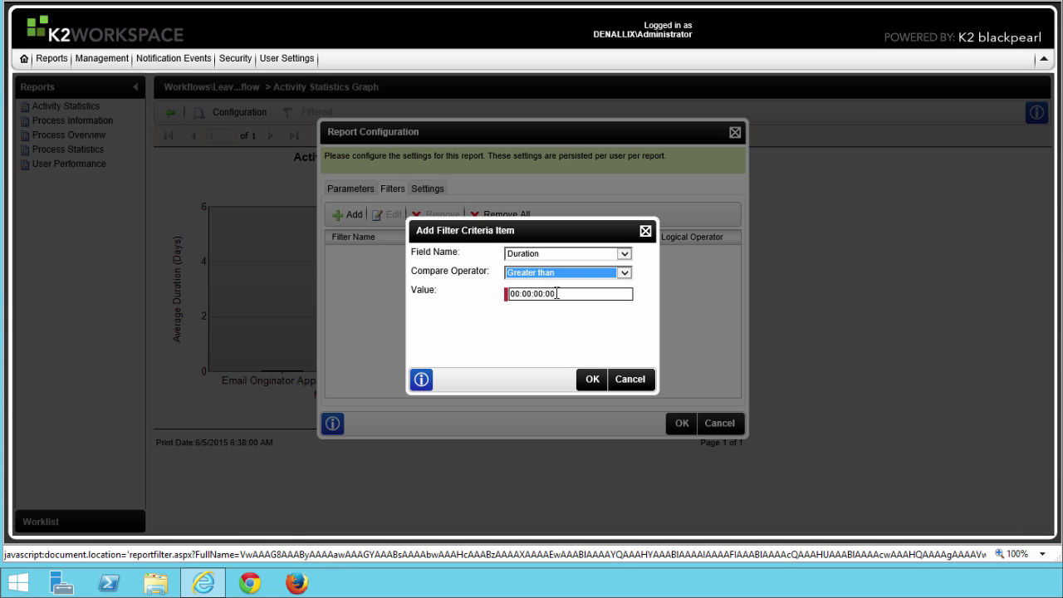
left_click(515, 294)
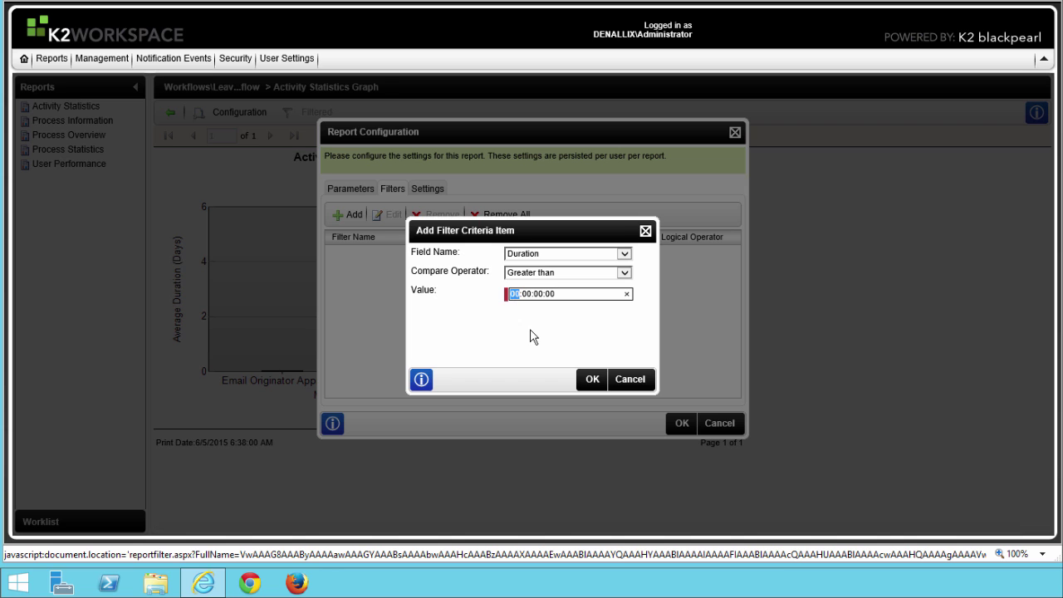
type("02")
left_click(589, 379)
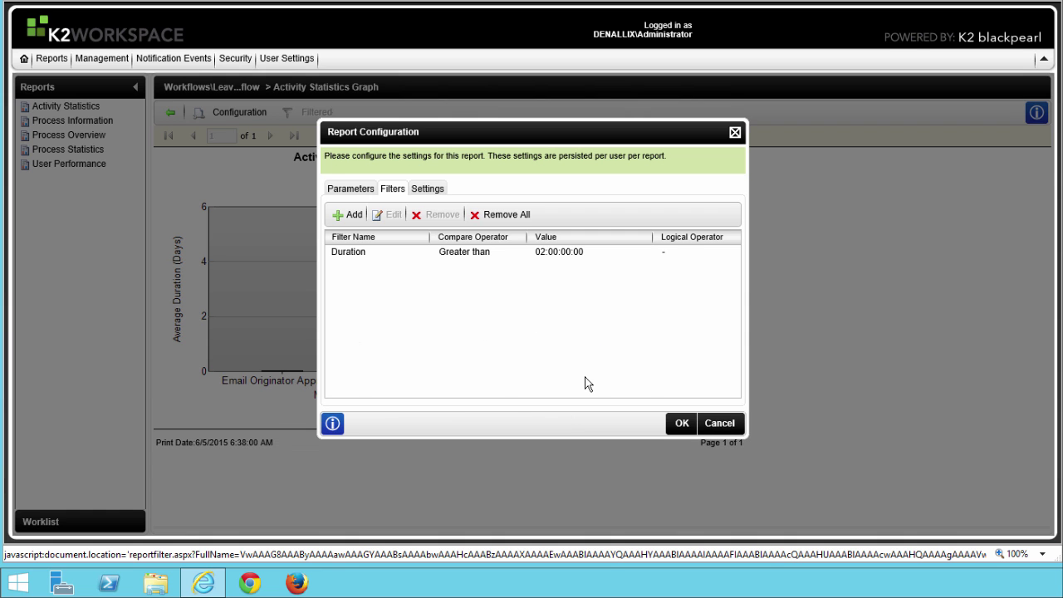
left_click(680, 424)
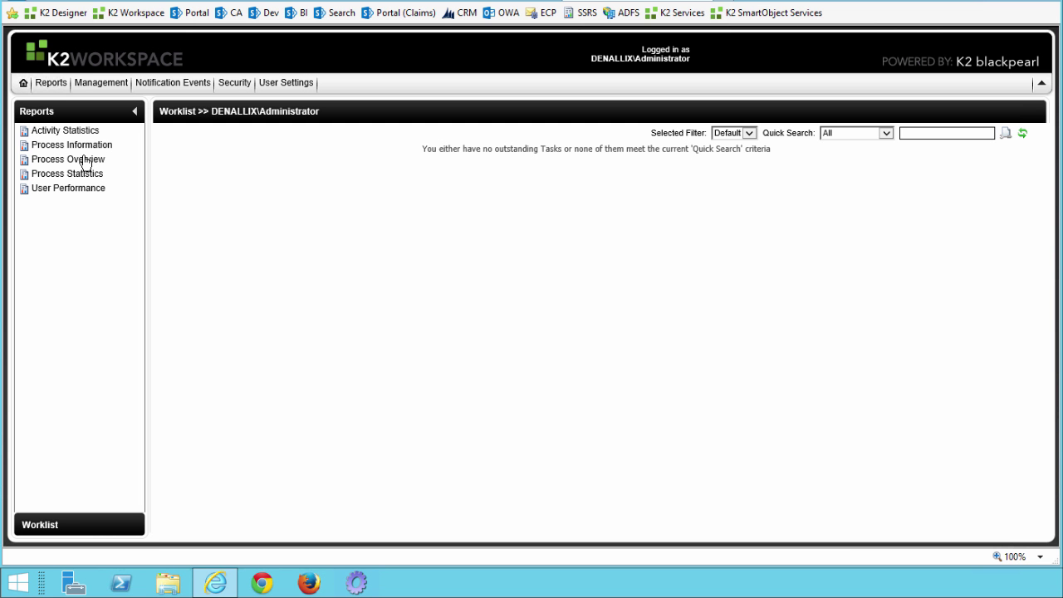
Step: In the Process Overview report, drill down through Leave Request Workflow and its June Vacation instance to the Manager Approval activity's audit
left_click(87, 159)
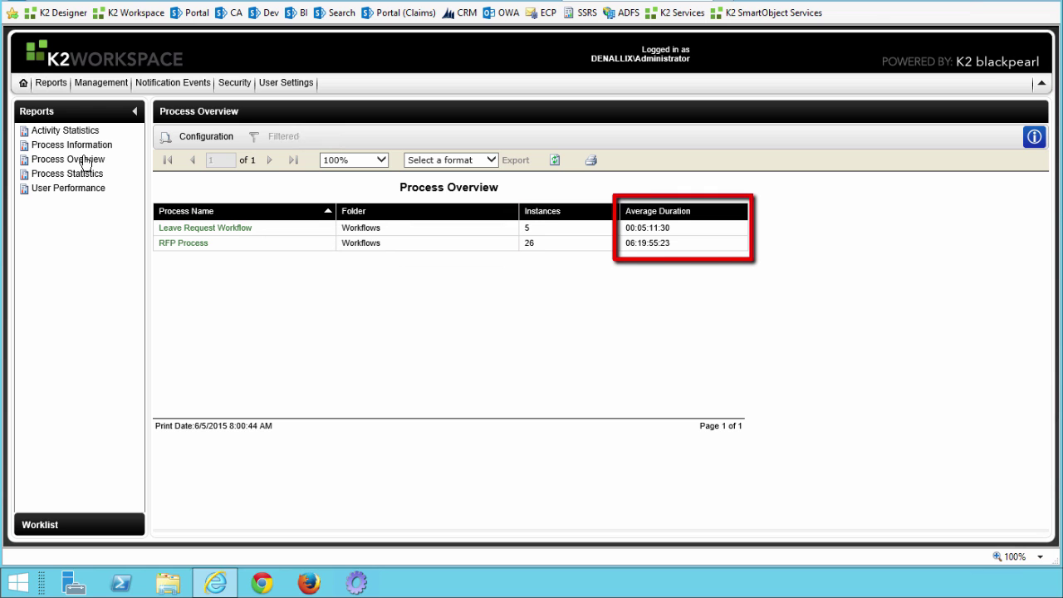
left_click(237, 230)
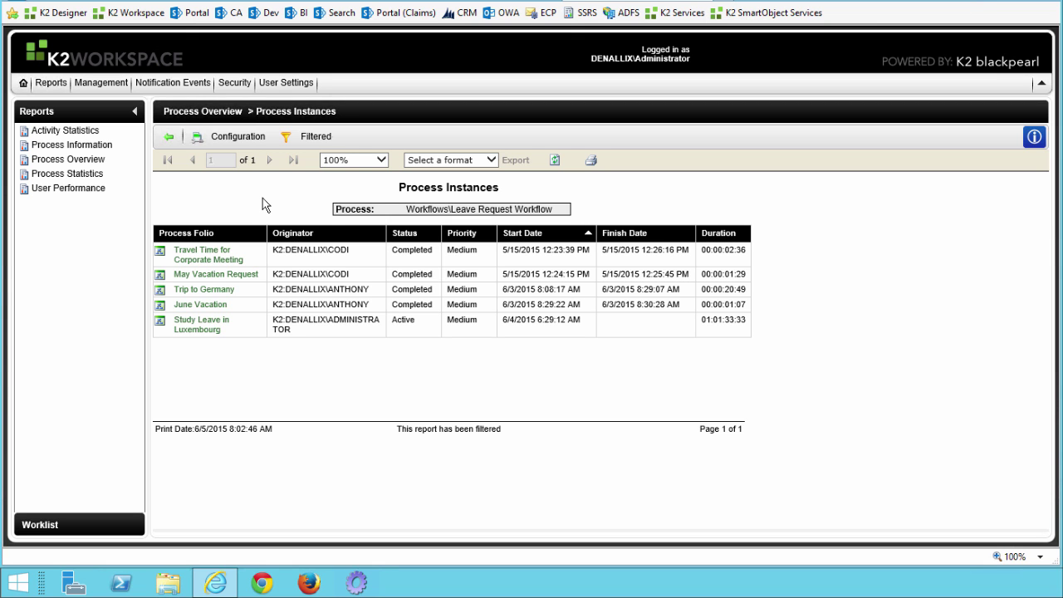
left_click(214, 307)
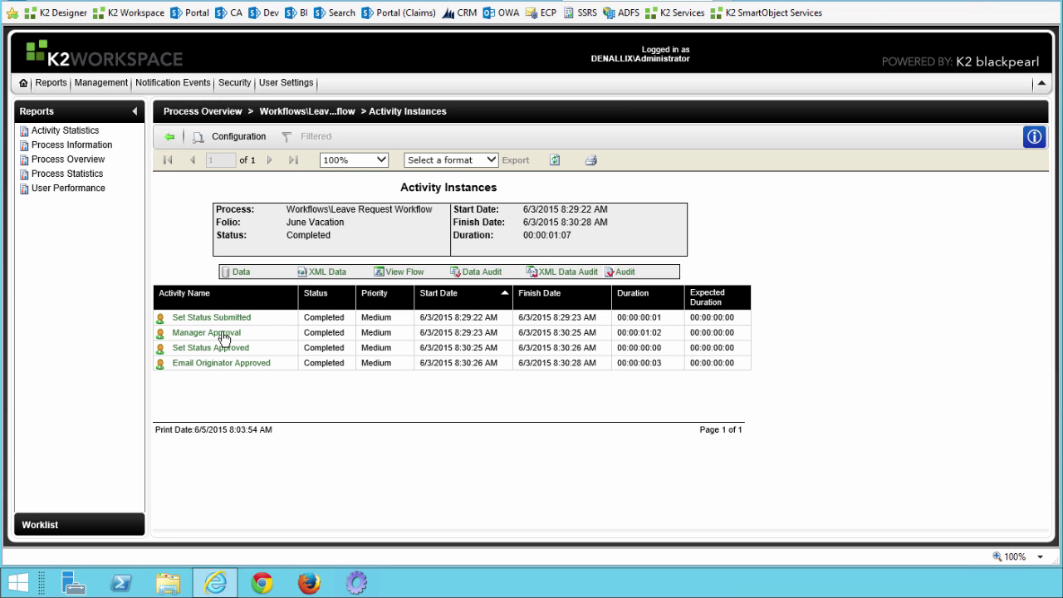
left_click(224, 336)
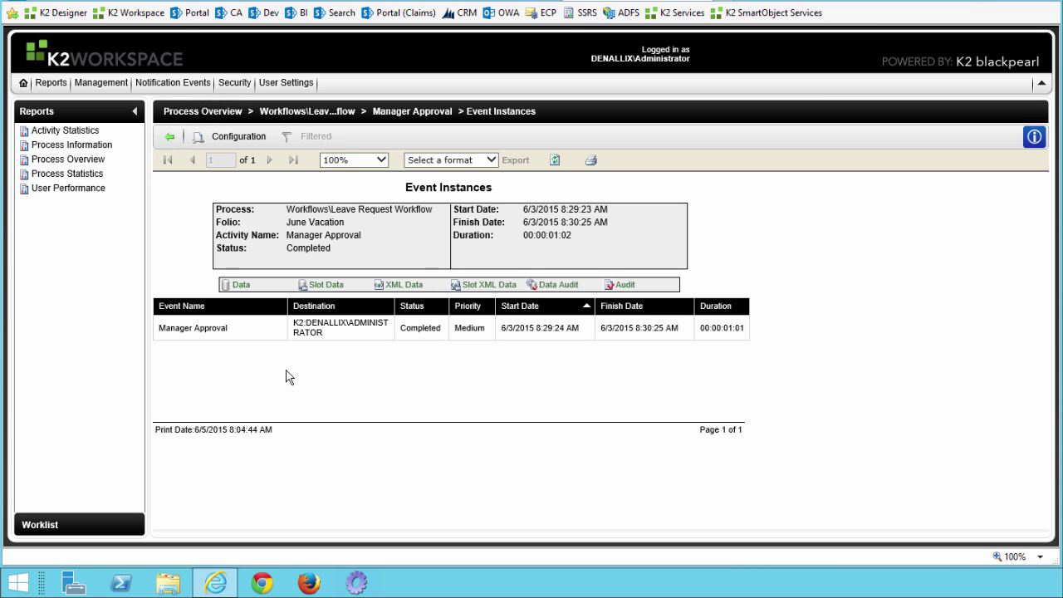
left_click(624, 286)
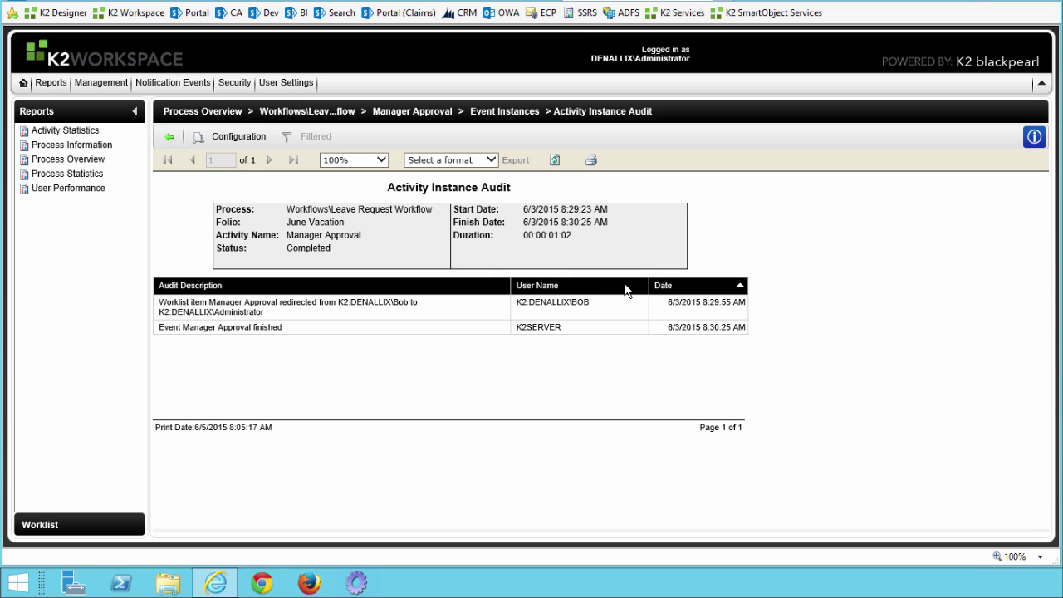
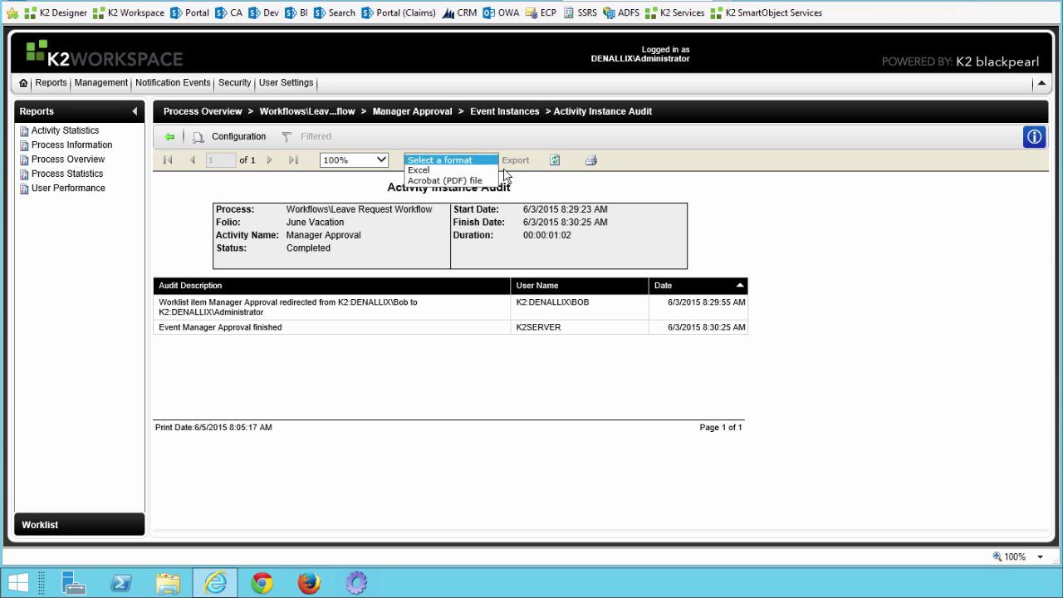
Step: Export the Activity Instances report of the June Vacation request to Excel and view the exported Activity Instances.xls
left_click(168, 143)
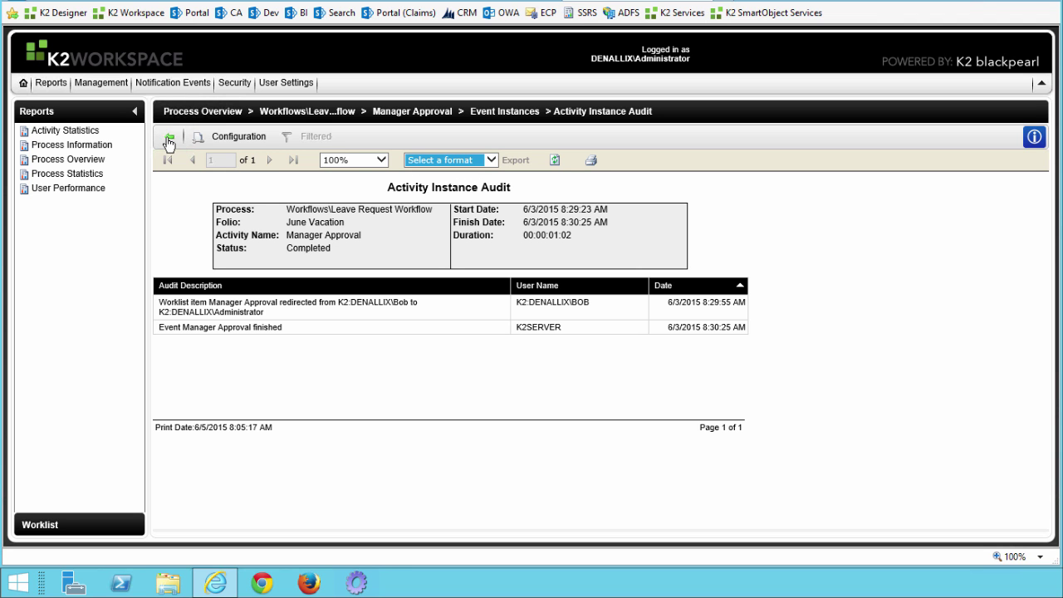
left_click(168, 143)
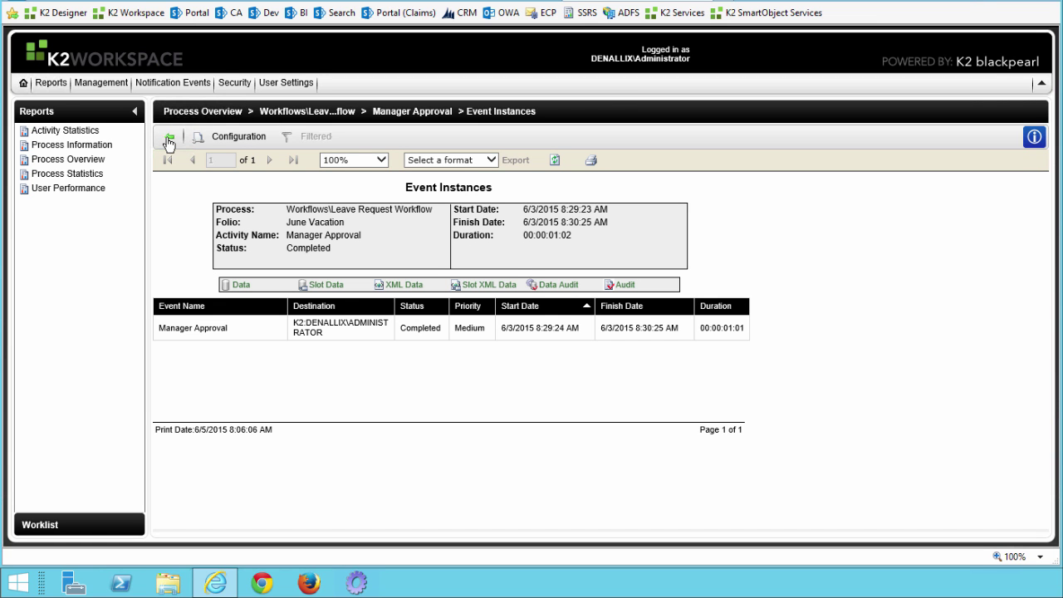
left_click(168, 143)
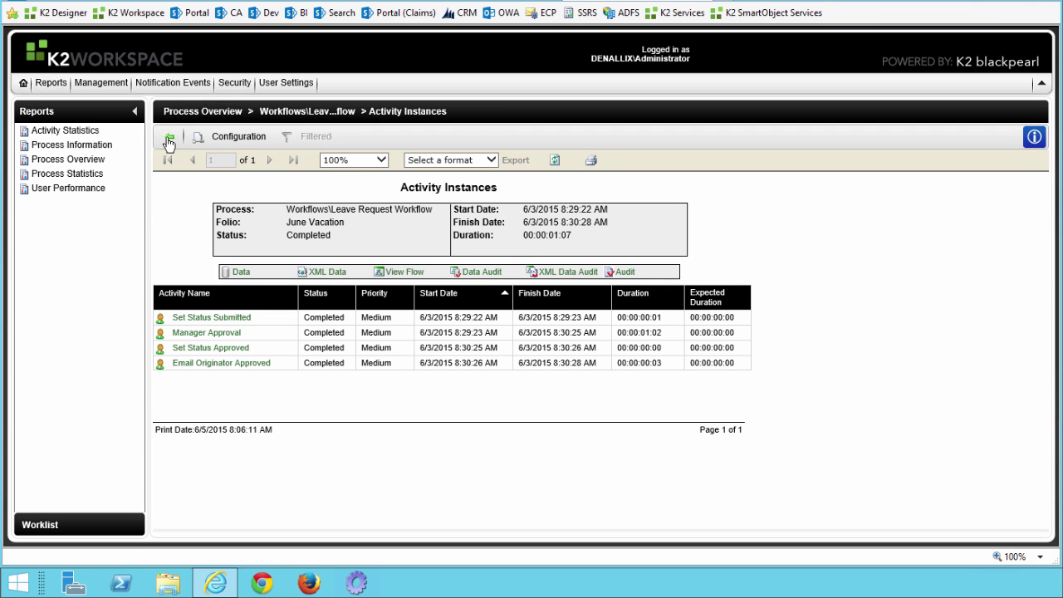
left_click(477, 162)
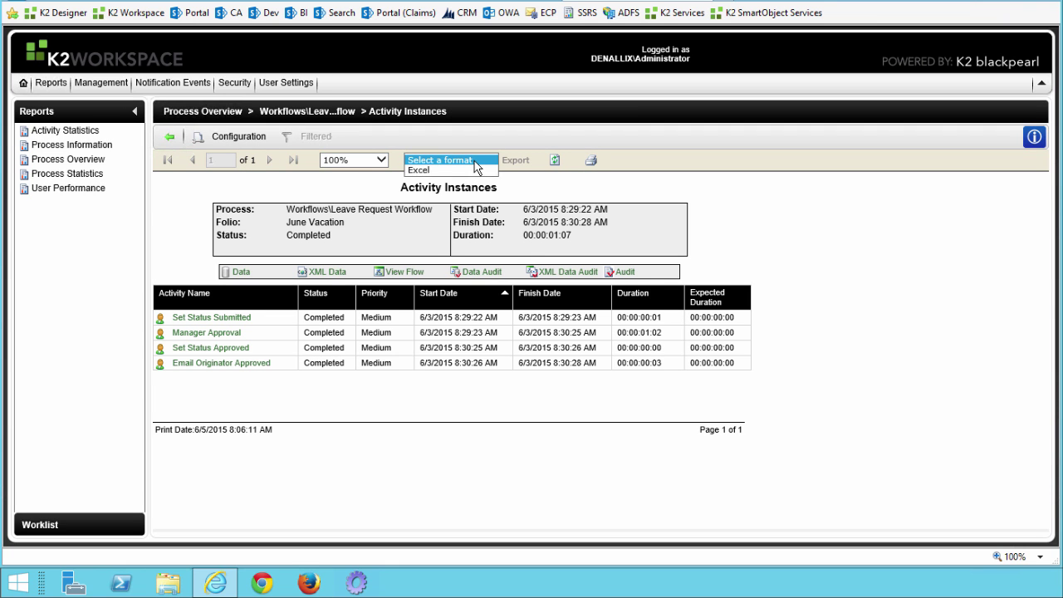
left_click(457, 170)
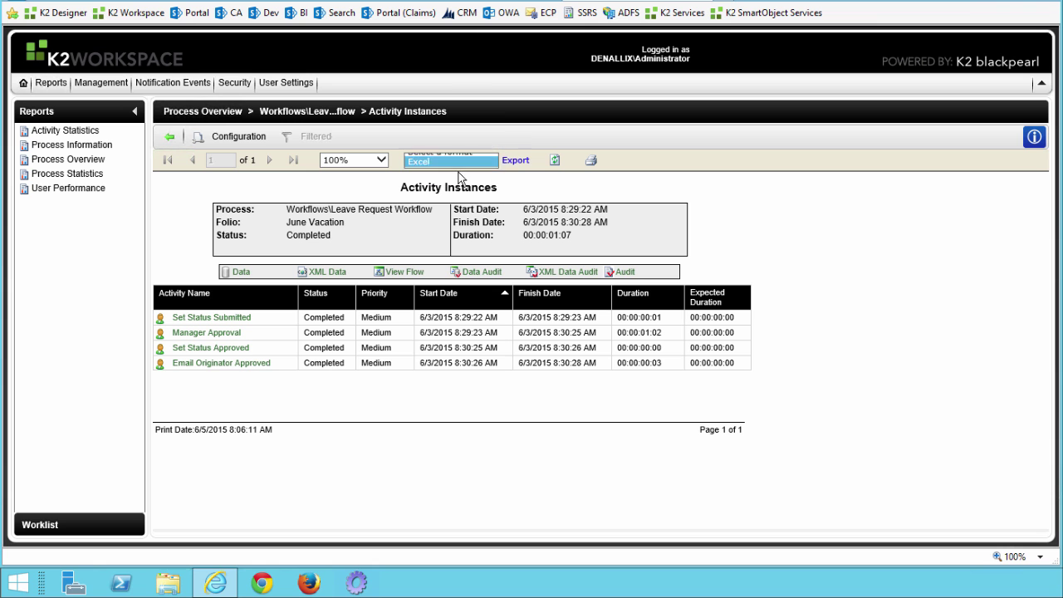
left_click(511, 161)
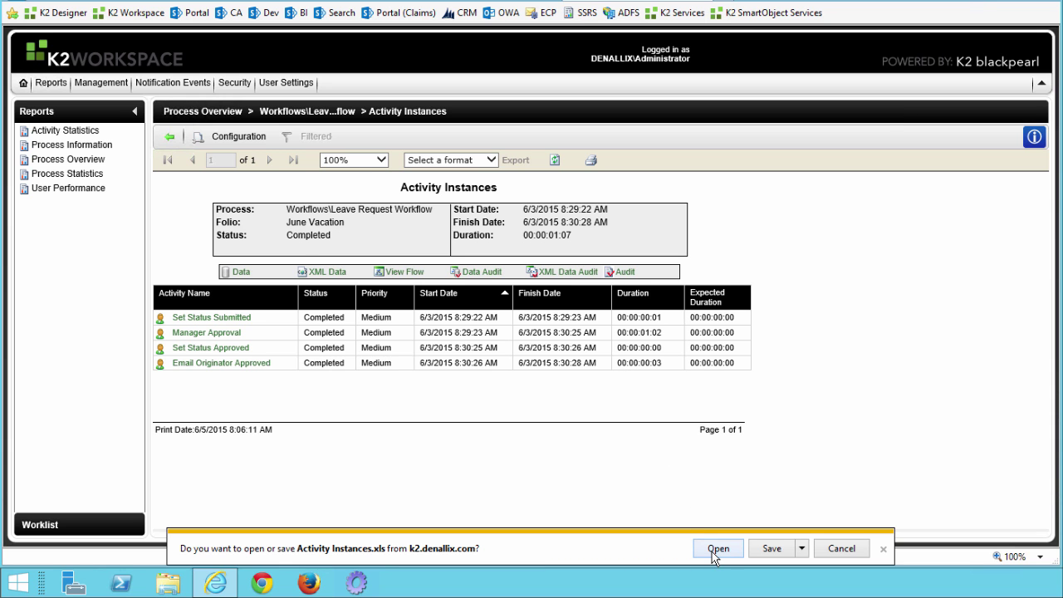
left_click(712, 551)
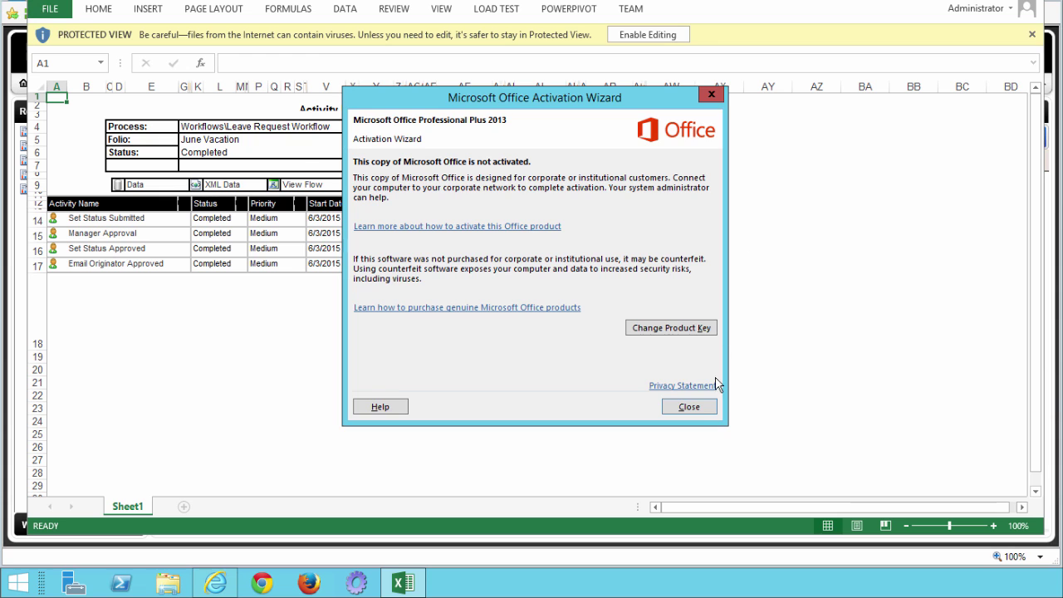
left_click(690, 406)
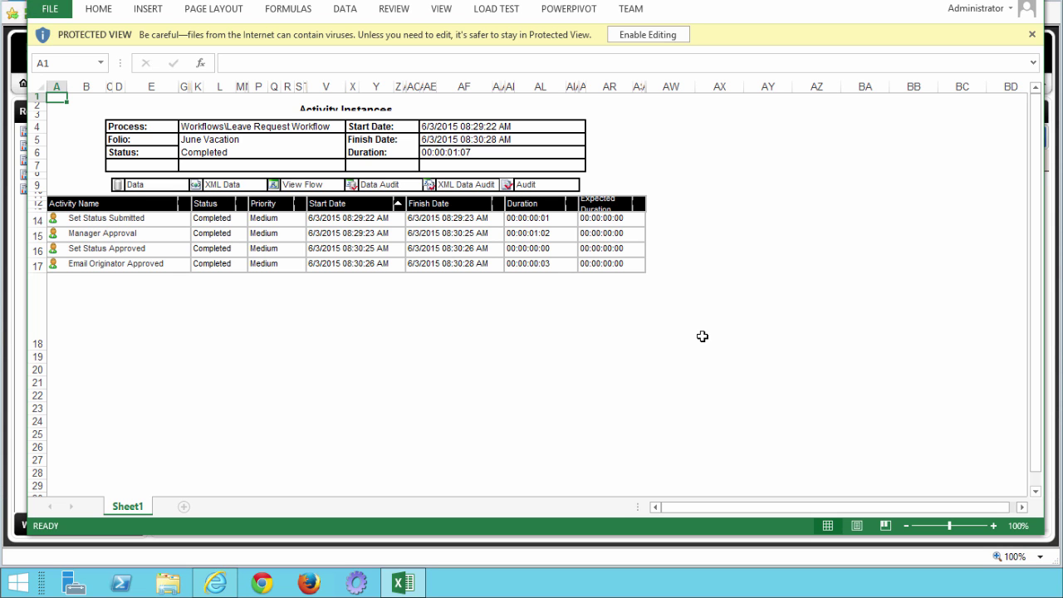
key("alt+F4")
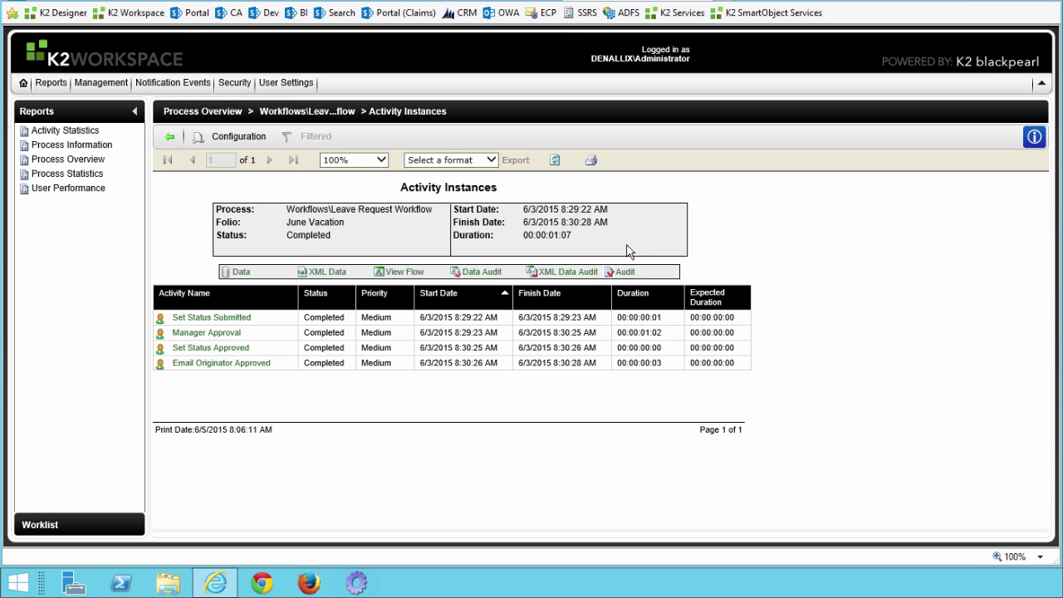
left_click(170, 139)
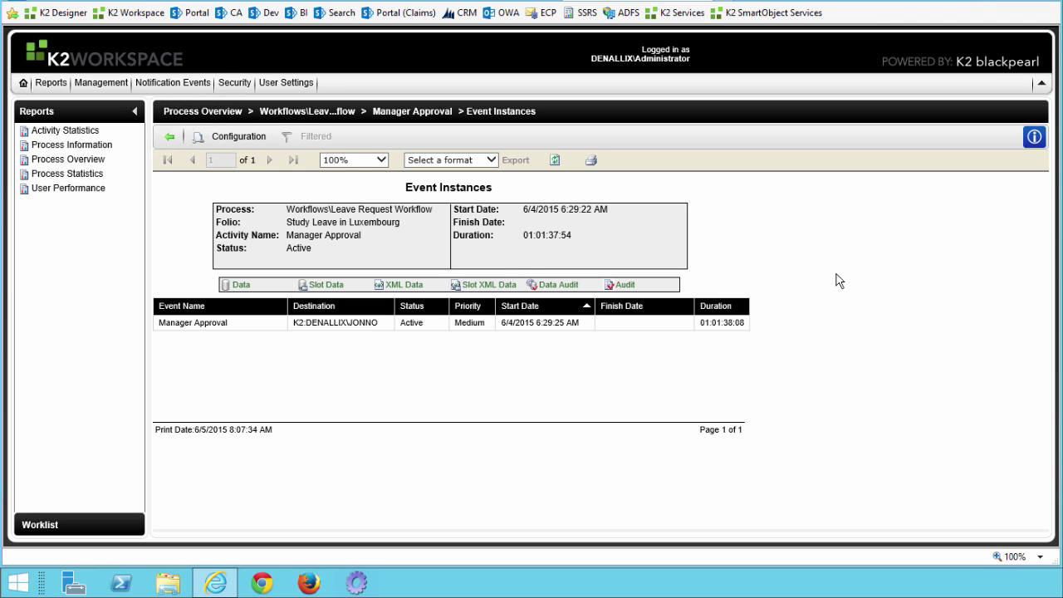
Step: Open the User Performance graph for Leave Request Workflow and configure it for Last 90 Days, Average Duration and a Bar chart
left_click(86, 189)
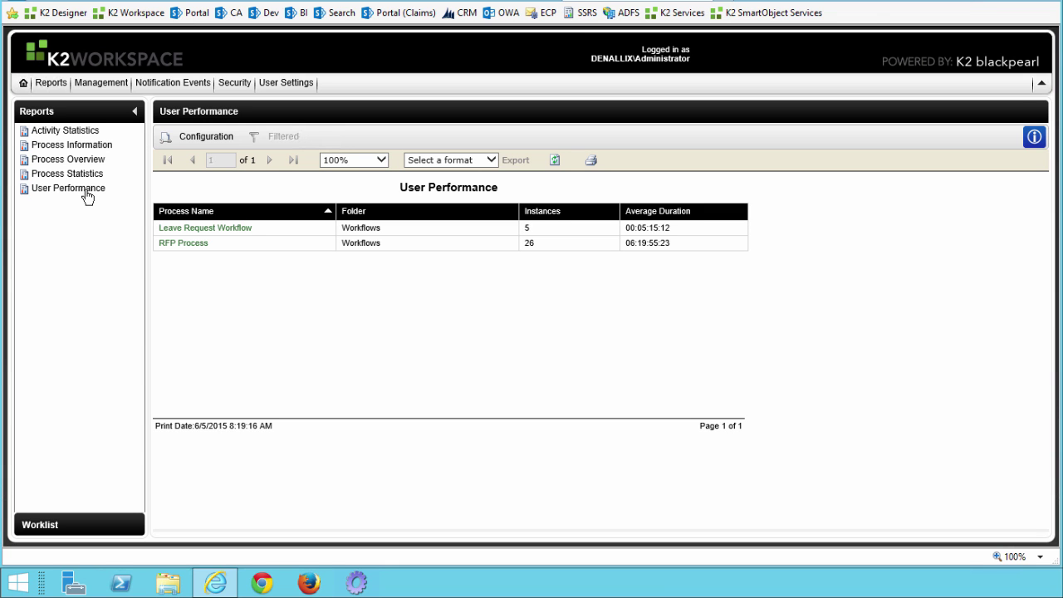
left_click(204, 229)
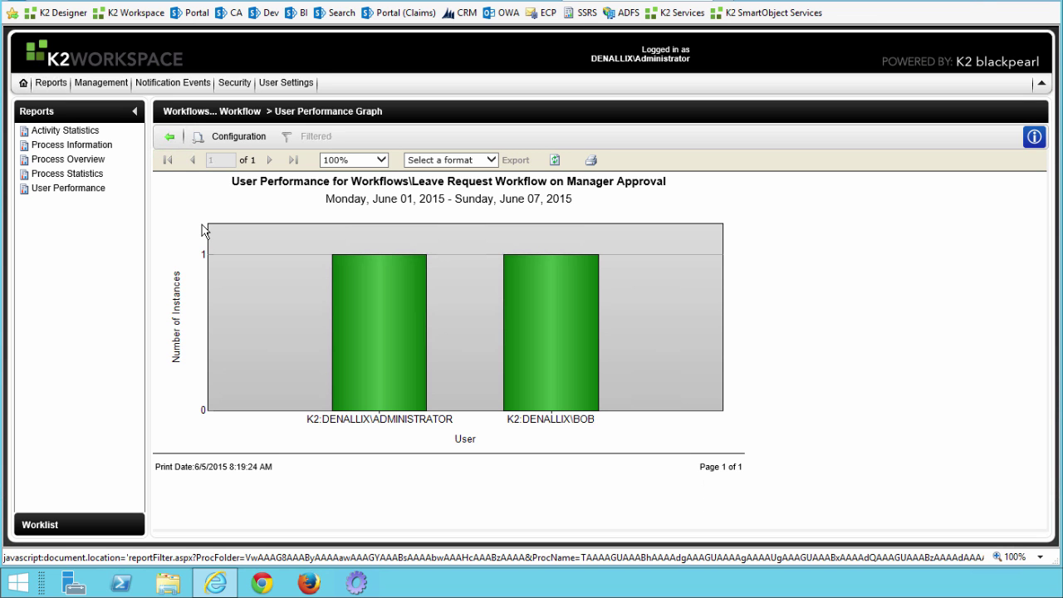
left_click(243, 138)
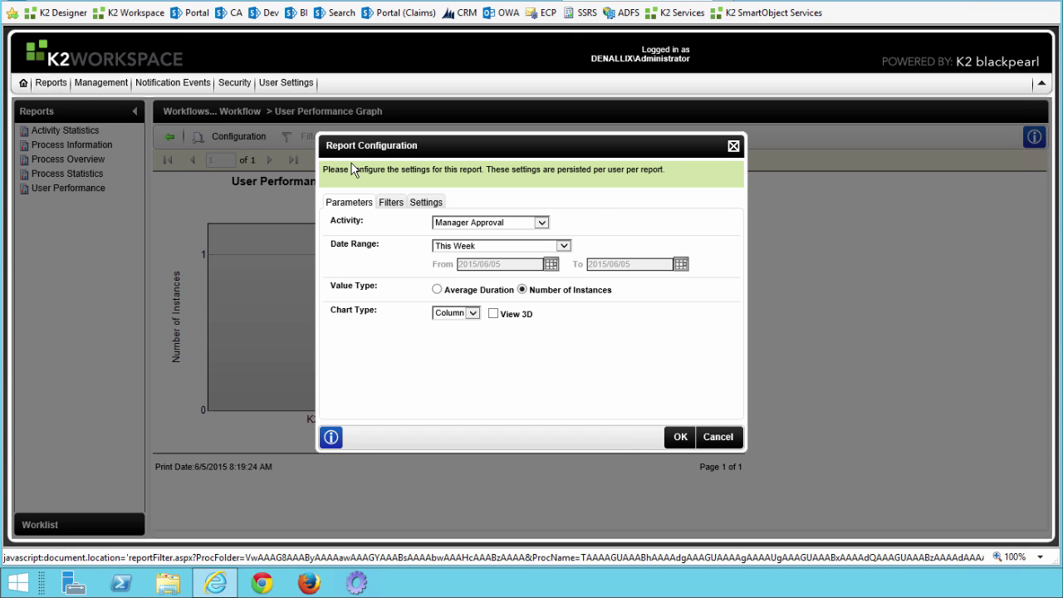
left_click(566, 247)
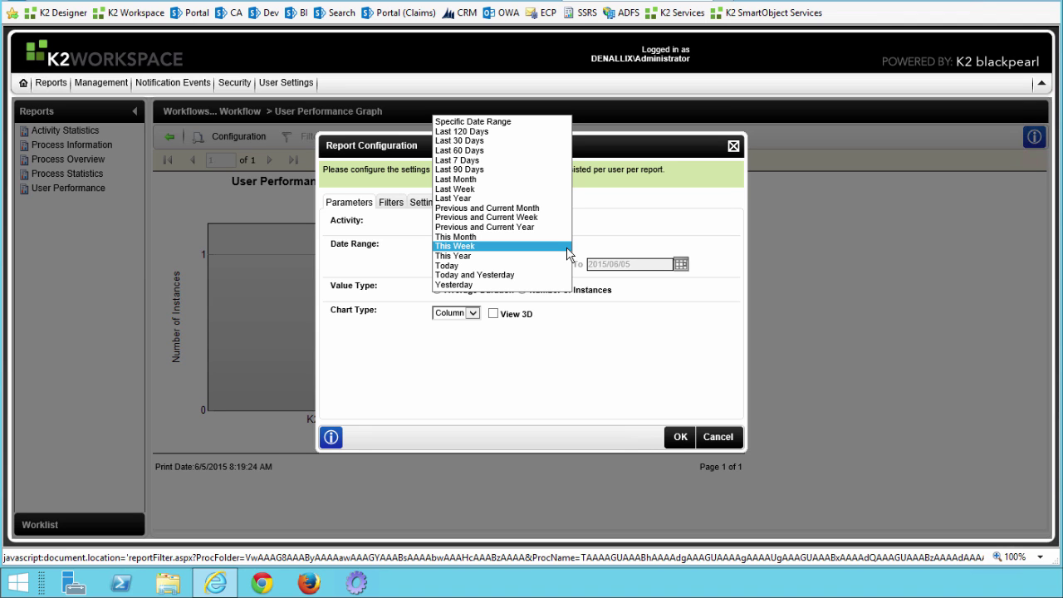
left_click(513, 170)
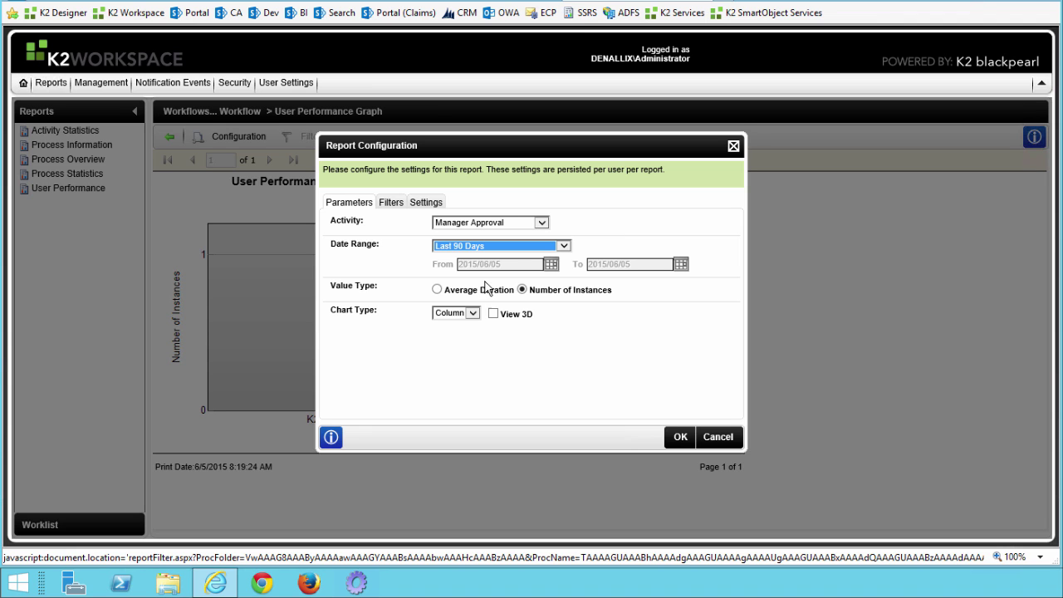
left_click(437, 290)
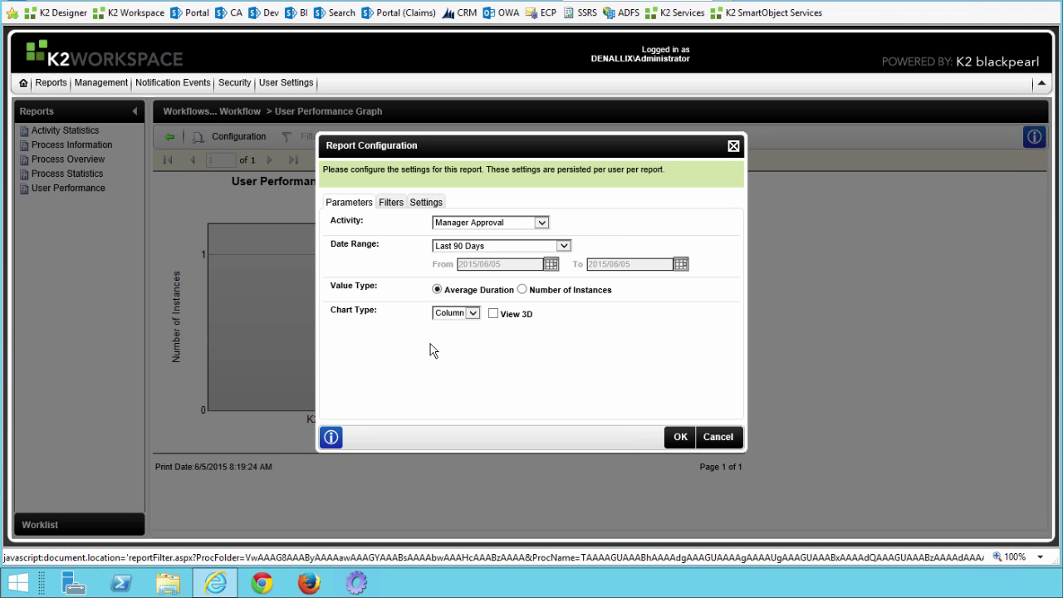
left_click(472, 314)
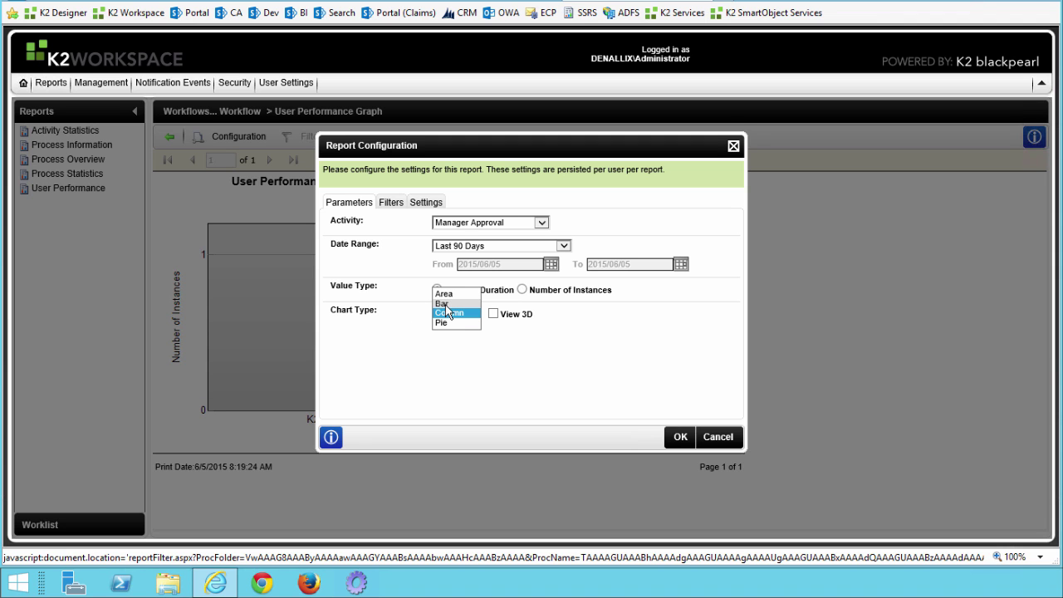
left_click(443, 304)
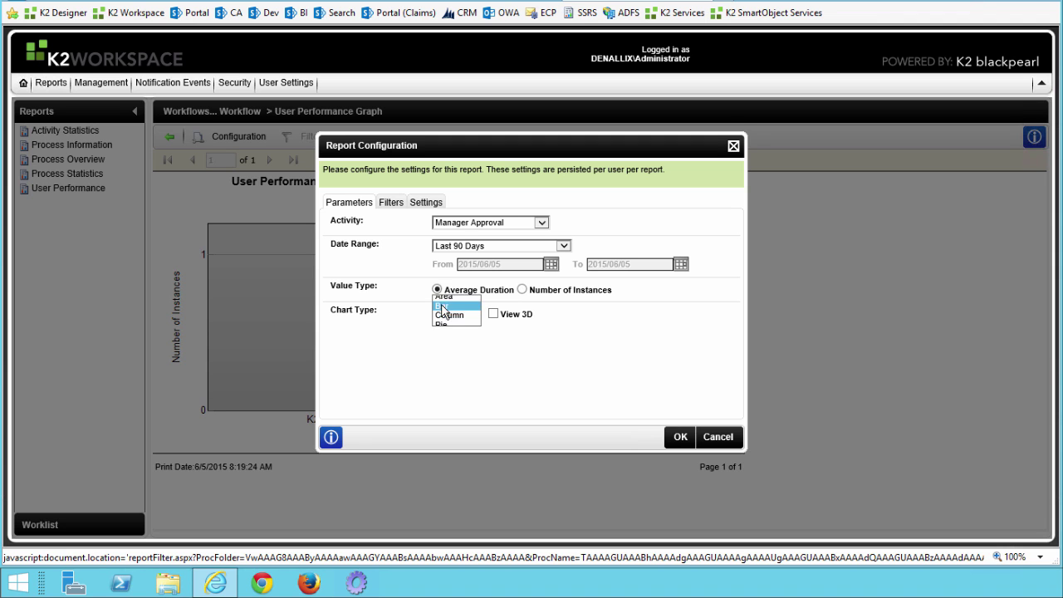
left_click(469, 342)
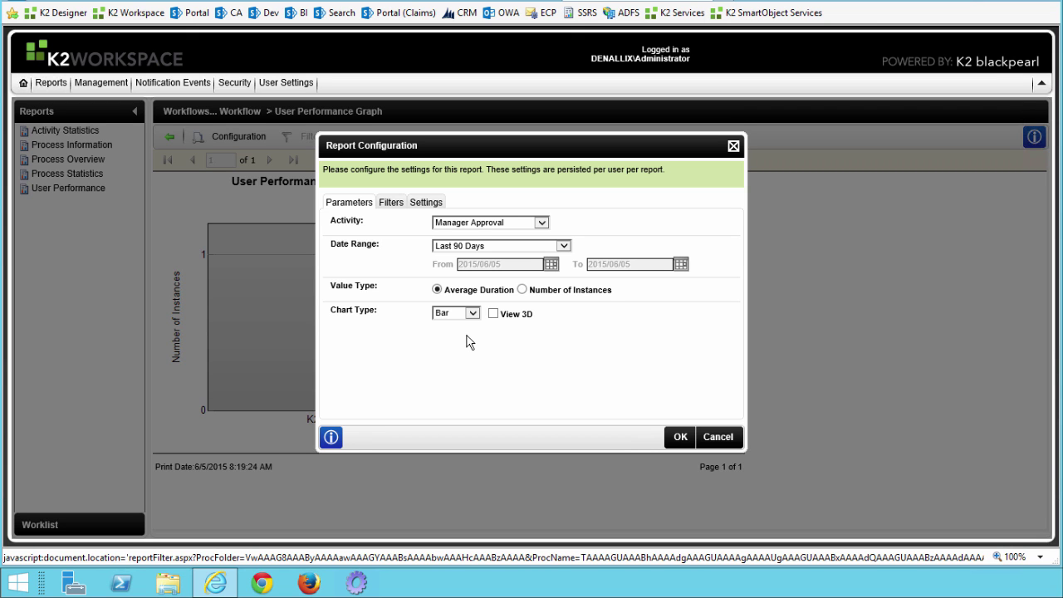
left_click(675, 437)
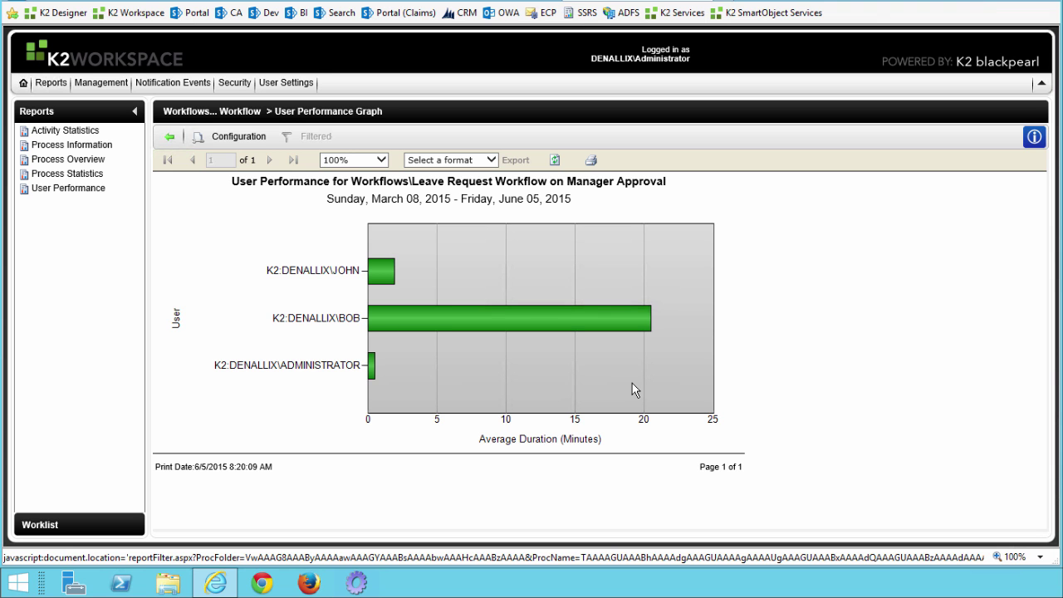
Step: Reconfigure the User Performance graph to show Number of Instances as a 3D Pie chart
left_click(250, 139)
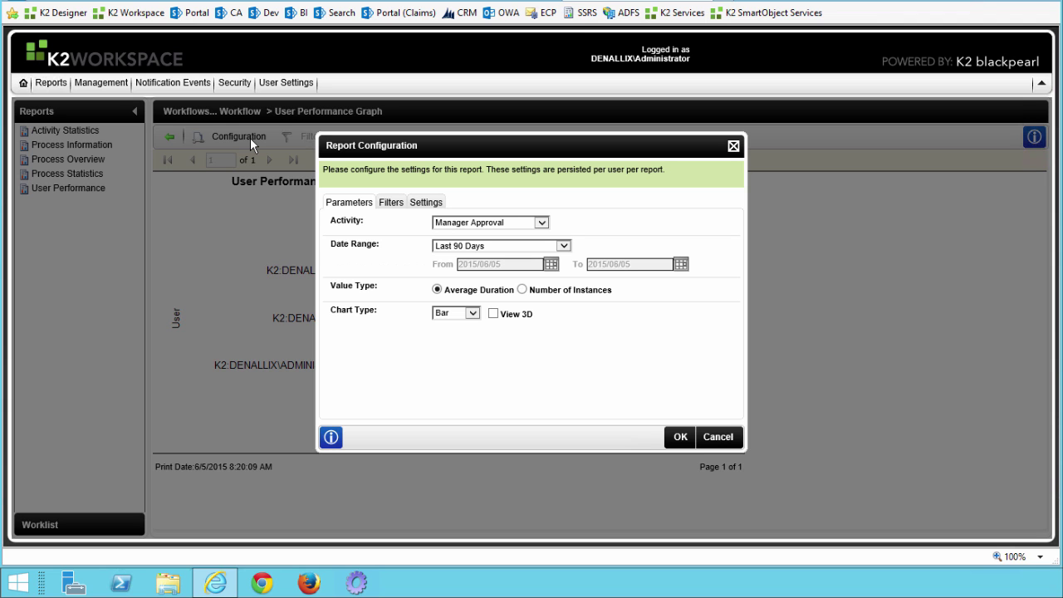
left_click(521, 289)
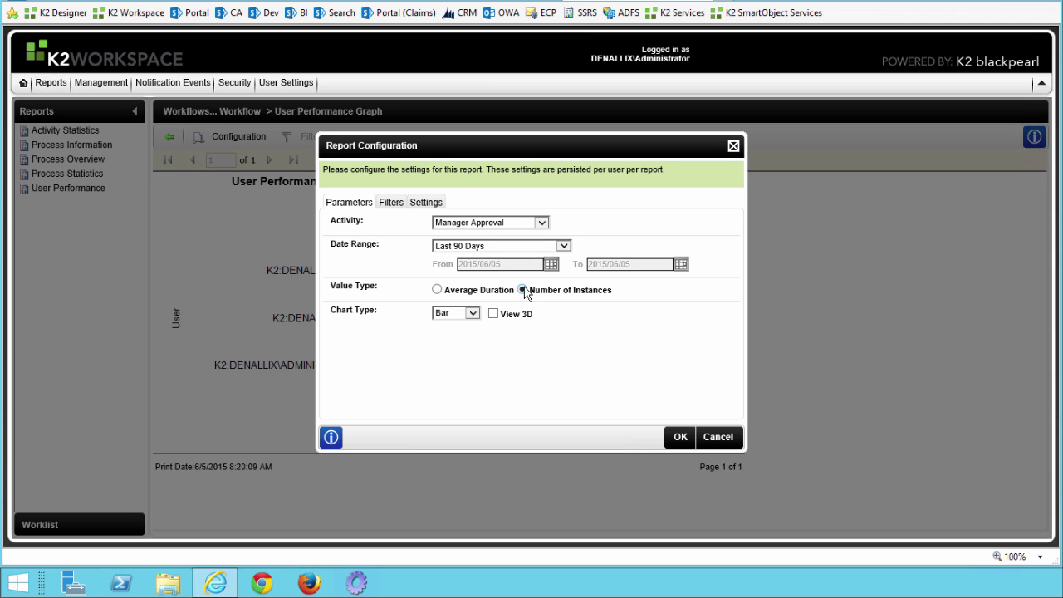
left_click(474, 313)
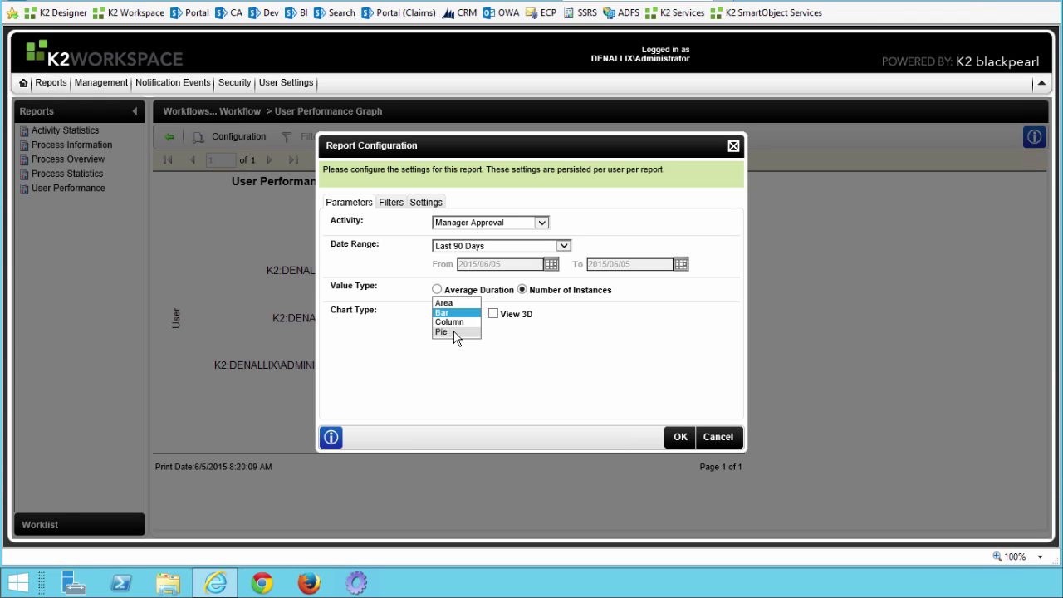
left_click(458, 332)
left_click(493, 314)
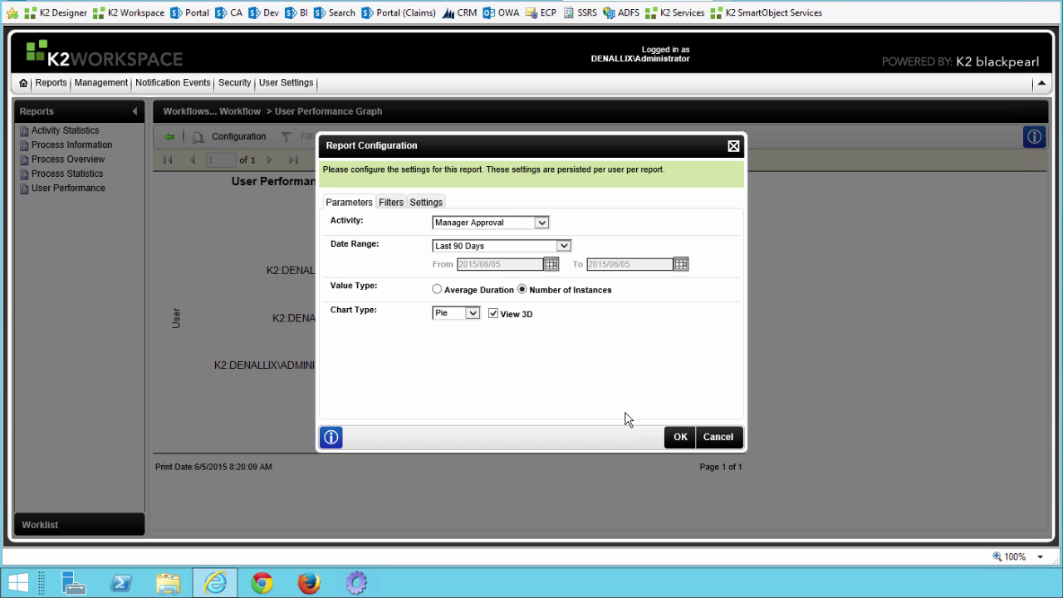
left_click(680, 436)
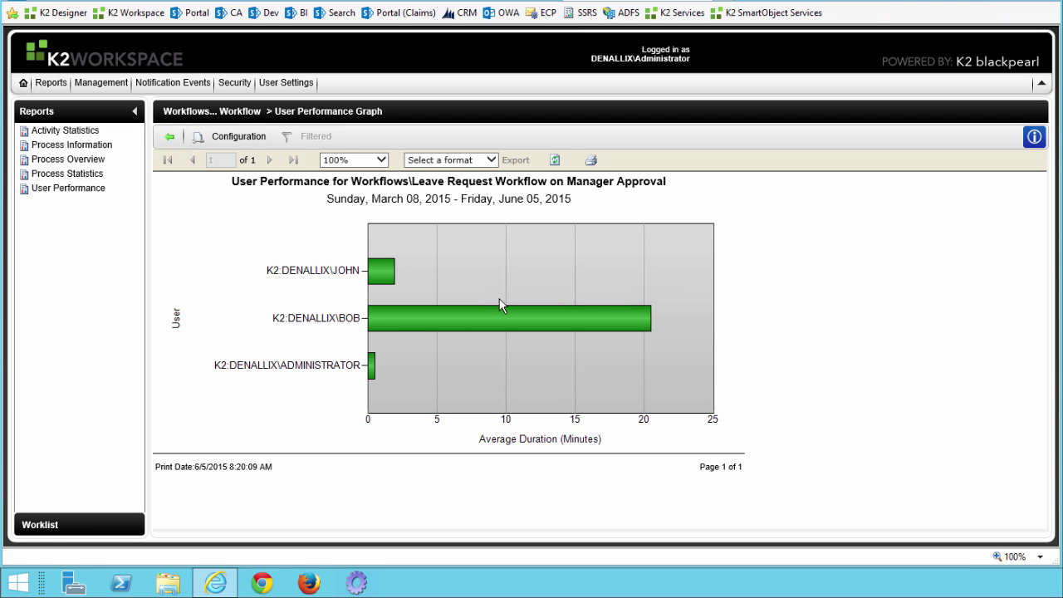